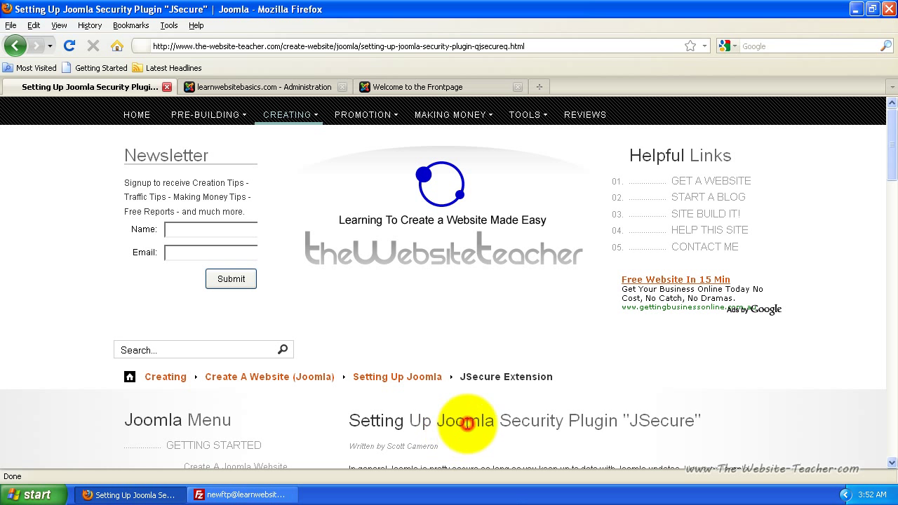
Scroll the JSecure tutorial down to its 'Finding And Installing JSecure' section and HERE links
{"action": "scroll", "coordinate": [466, 428], "scroll_direction": "down", "scroll_amount": 6}
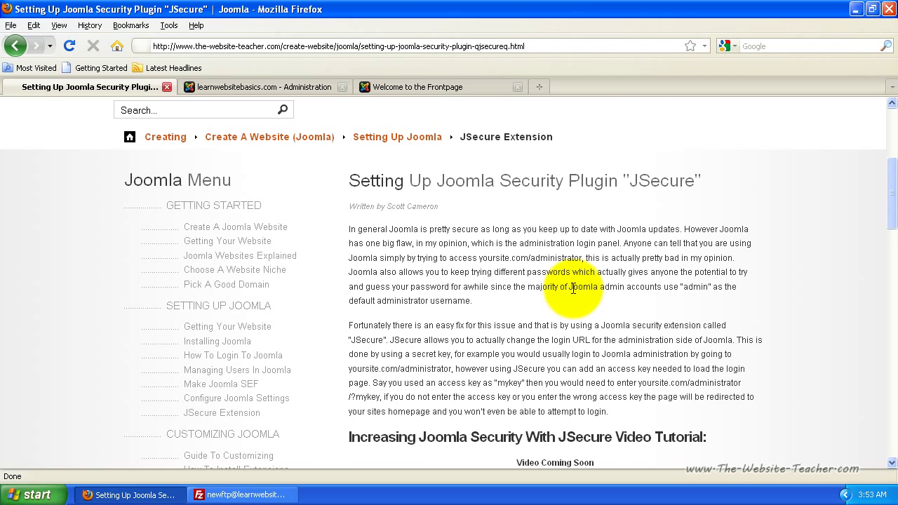
{"action": "scroll", "coordinate": [534, 273], "scroll_direction": "down", "scroll_amount": 6}
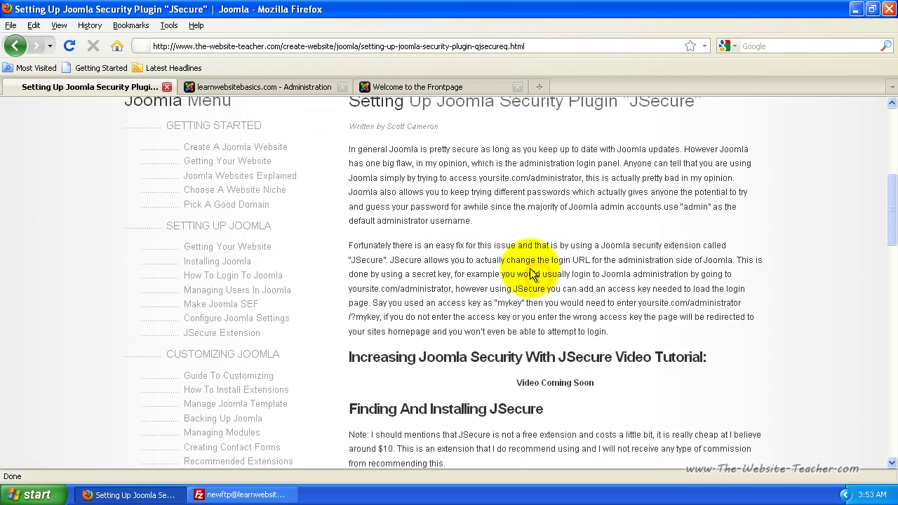
{"action": "scroll", "coordinate": [530, 274], "scroll_direction": "down", "scroll_amount": 2}
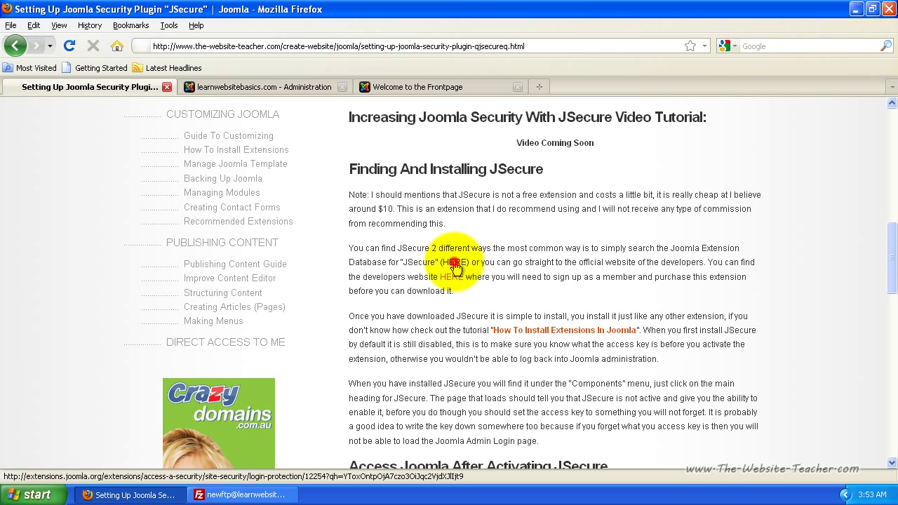
Follow the HERE link to the JED jSecure listing, then DOWNLOAD to the developer's $9.99 jSecure page
{"action": "left_click", "coordinate": [454, 267]}
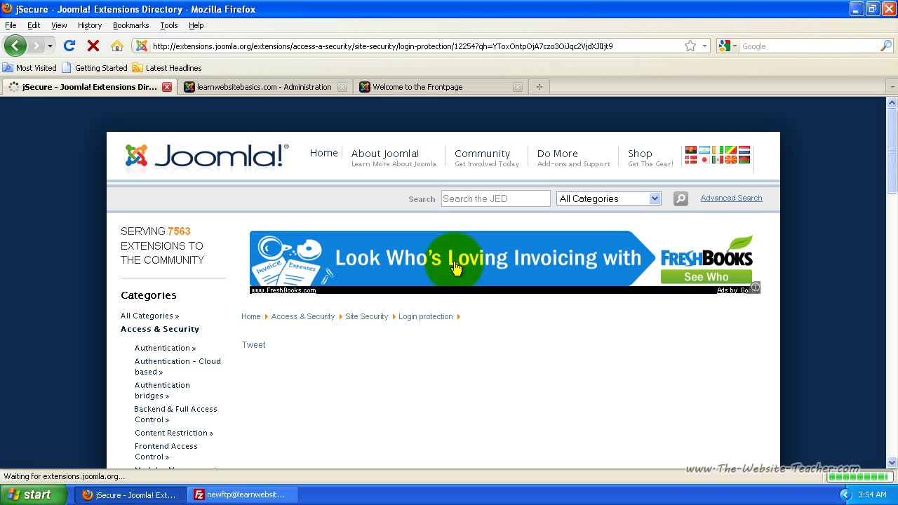
{"action": "scroll", "coordinate": [454, 266], "scroll_direction": "down", "scroll_amount": 2}
{"action": "scroll", "coordinate": [288, 325], "scroll_direction": "down", "scroll_amount": 2}
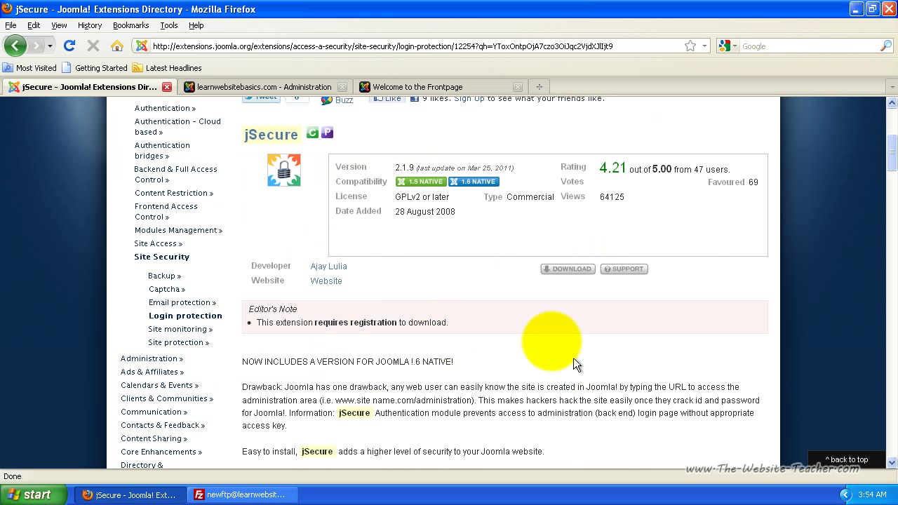
{"action": "left_click", "coordinate": [558, 272]}
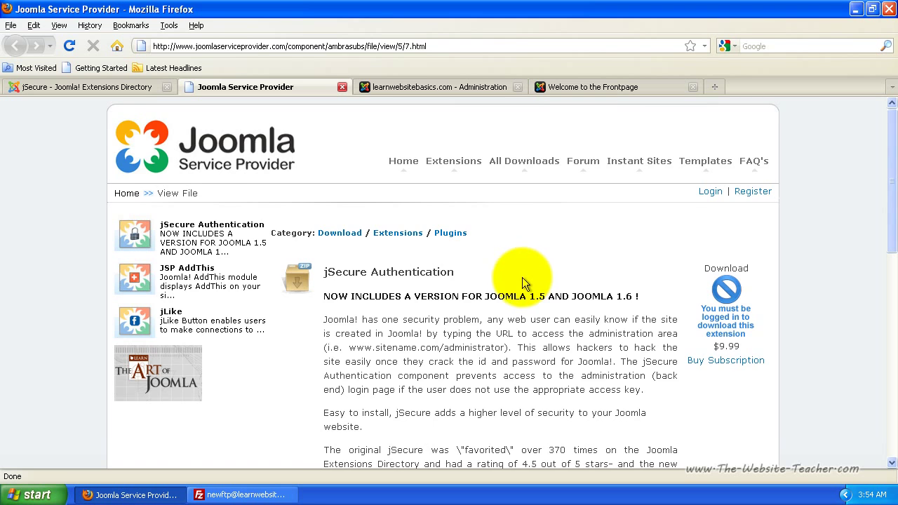
Log in to the Joomla Service Provider site
{"action": "scroll", "coordinate": [523, 276], "scroll_direction": "down", "scroll_amount": 2}
{"action": "scroll", "coordinate": [524, 279], "scroll_direction": "down", "scroll_amount": 4}
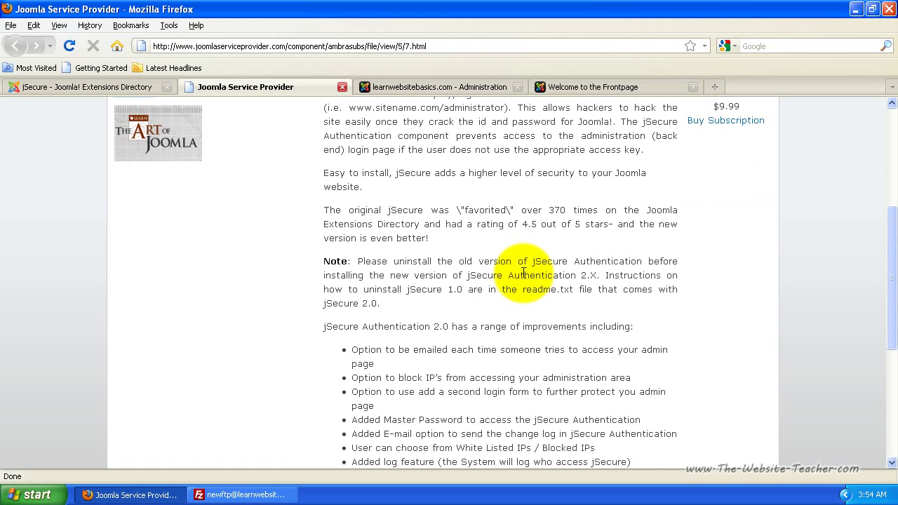
{"action": "scroll", "coordinate": [523, 273], "scroll_direction": "down", "scroll_amount": 6}
{"action": "scroll", "coordinate": [523, 273], "scroll_direction": "up", "scroll_amount": 12}
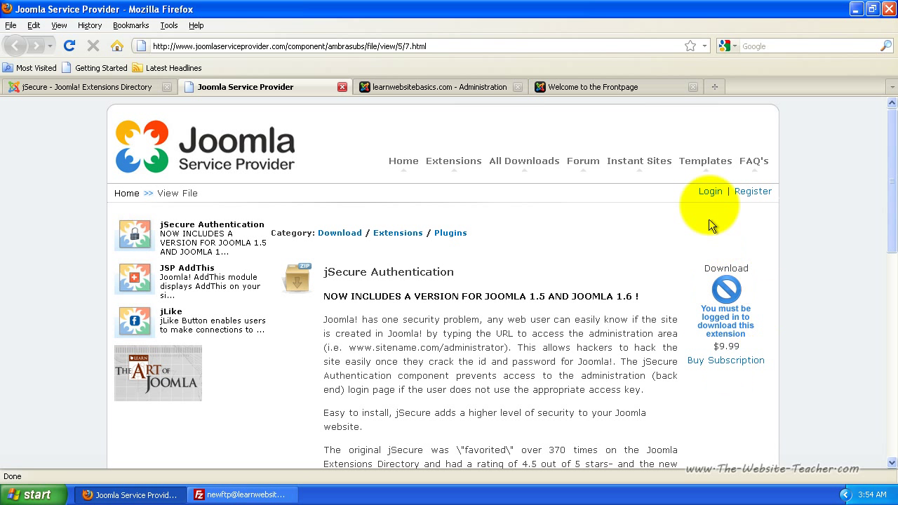
{"action": "left_click", "coordinate": [710, 192]}
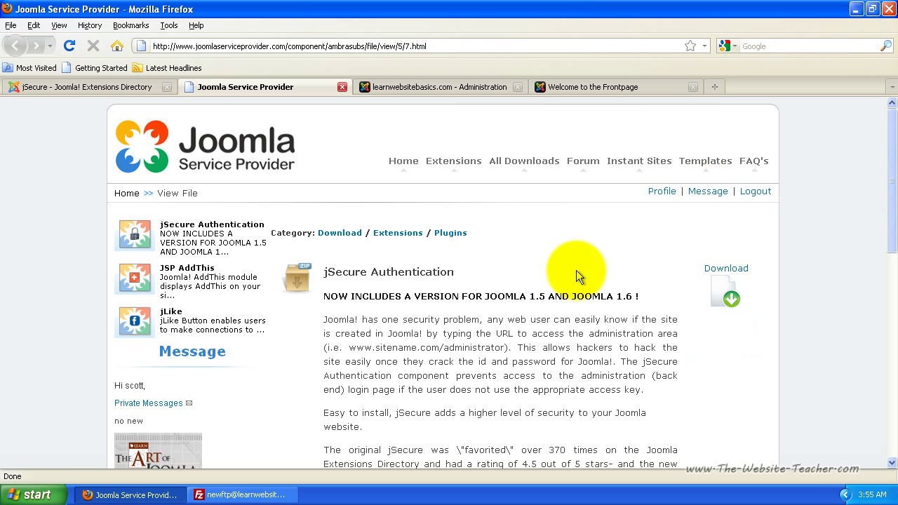
Download and save jSecure2.1.9.unzipfirst.zip (145 KB), then close the Downloads window
{"action": "scroll", "coordinate": [596, 316], "scroll_direction": "down", "scroll_amount": 10}
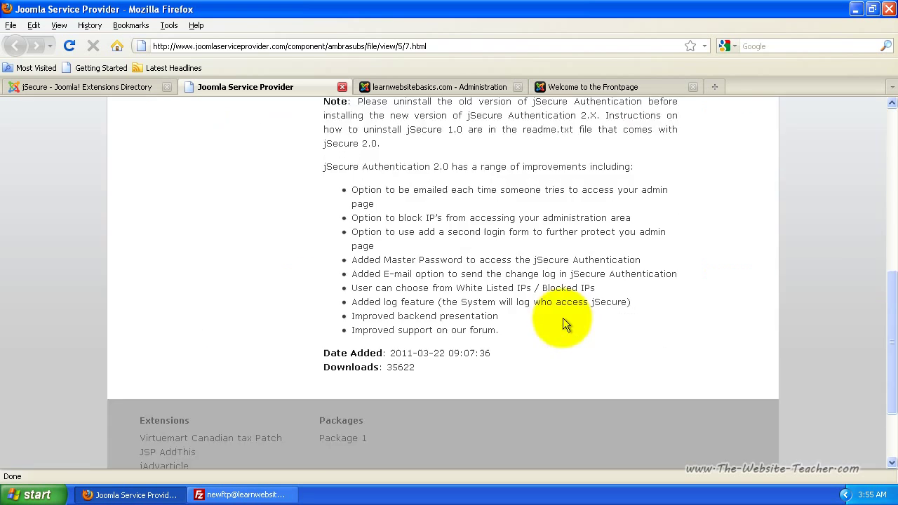
{"action": "scroll", "coordinate": [565, 319], "scroll_direction": "up", "scroll_amount": 10}
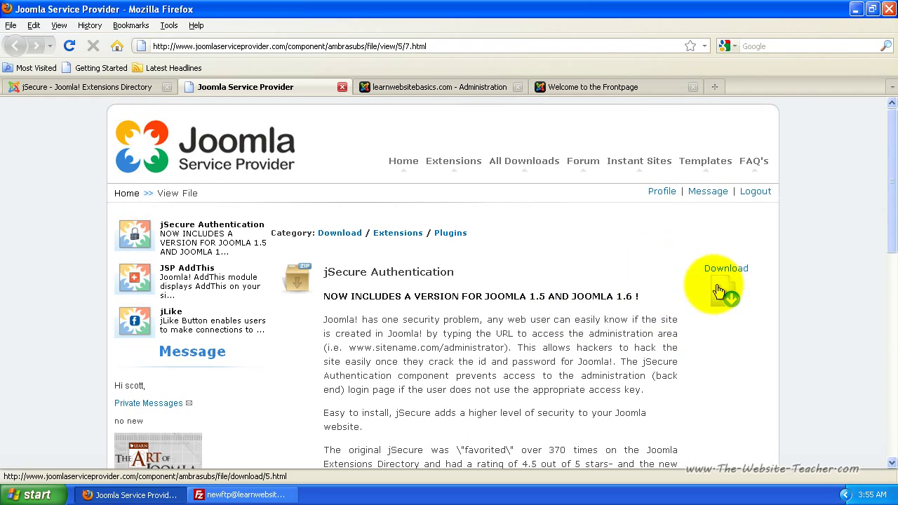
{"action": "left_click", "coordinate": [728, 293]}
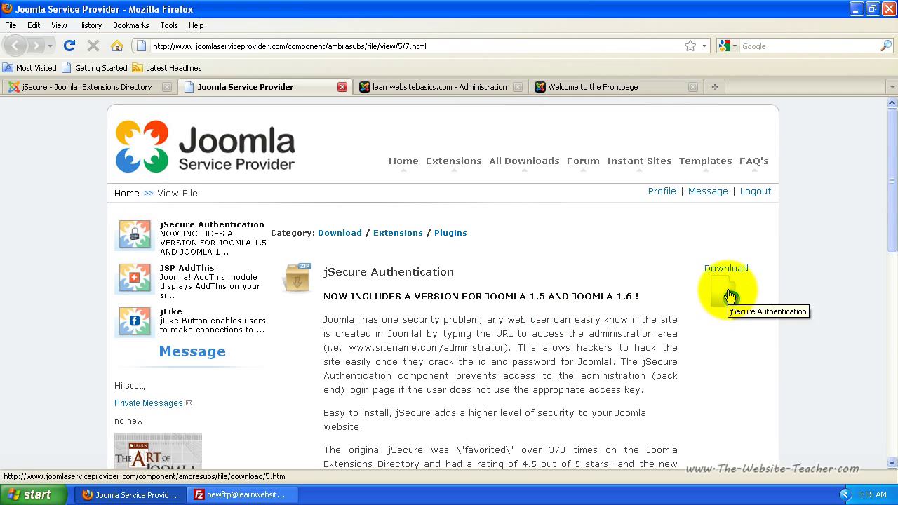
{"action": "left_click", "coordinate": [729, 295]}
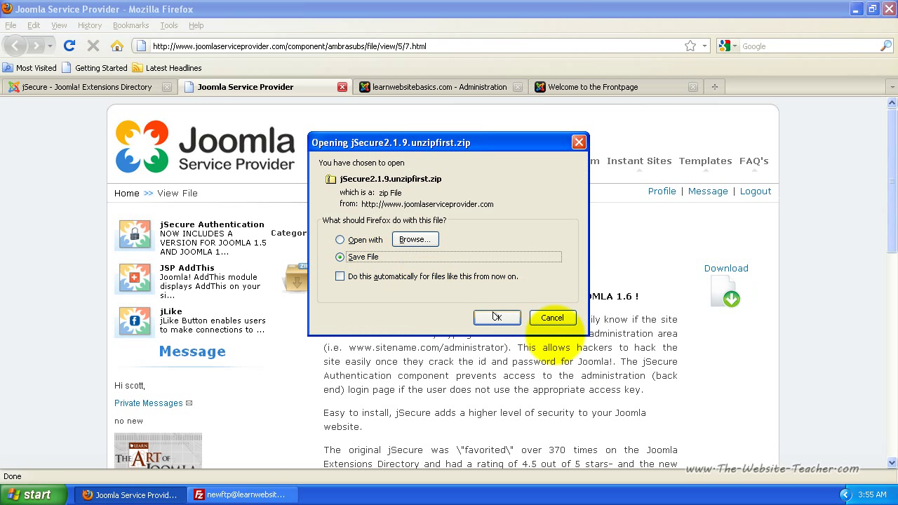
{"action": "left_click", "coordinate": [497, 318]}
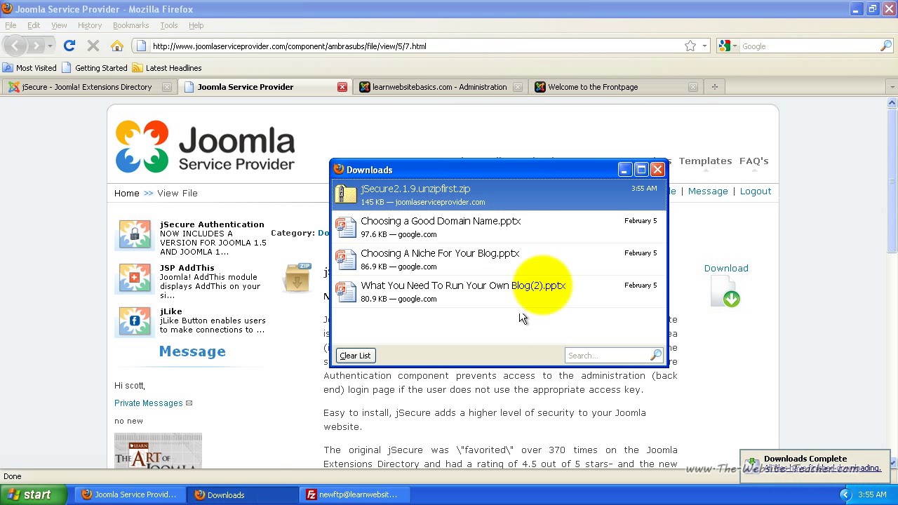
{"action": "left_click", "coordinate": [658, 170]}
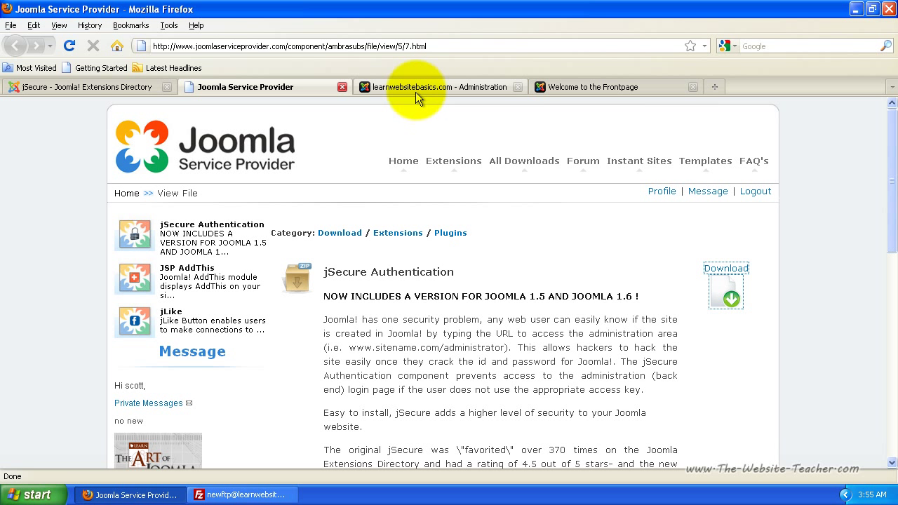
In the admin tab's Extensions > Install/Uninstall, select jSecure2.1.9.unzipfirst from Downloads as the upload file
{"action": "left_click", "coordinate": [418, 89]}
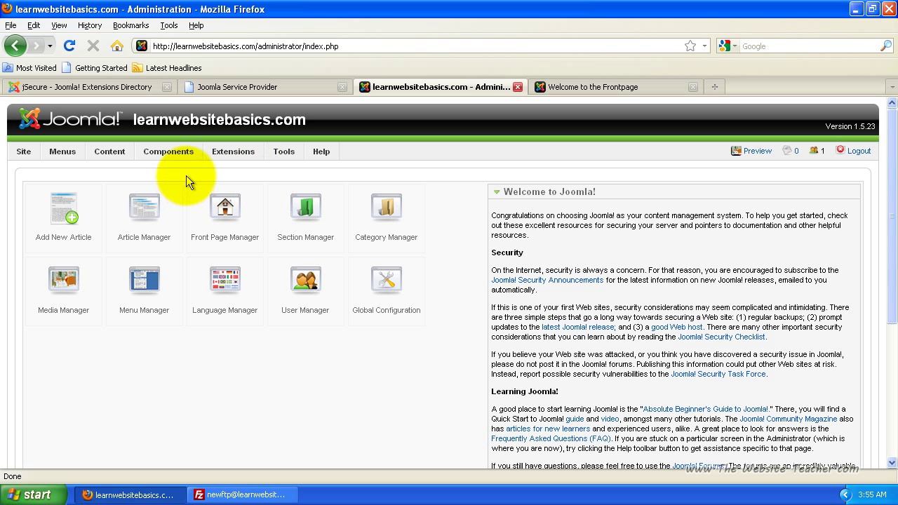
{"action": "mouse_move", "coordinate": [231, 155]}
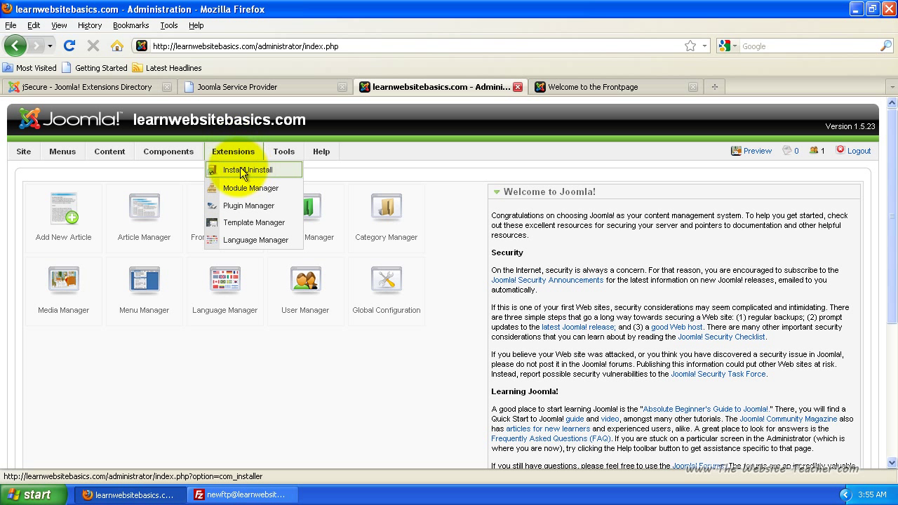
{"action": "left_click", "coordinate": [246, 172]}
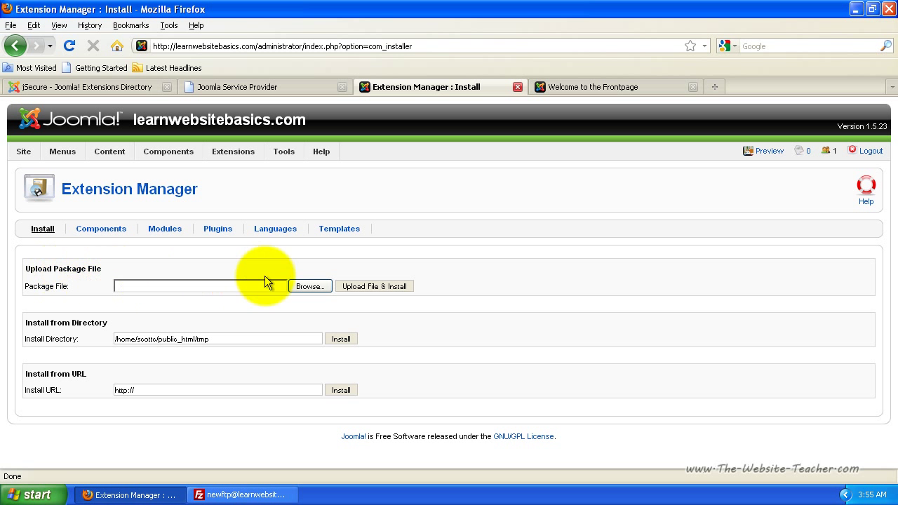
{"action": "left_click", "coordinate": [303, 283]}
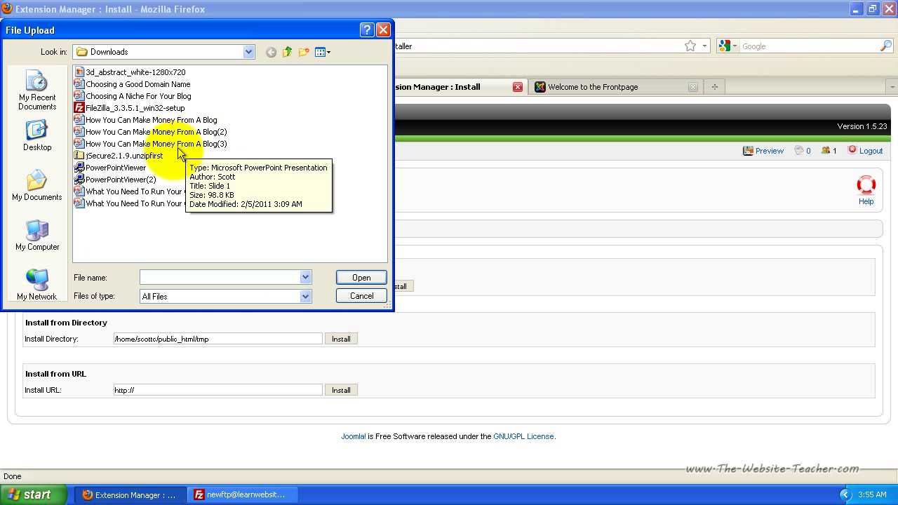
{"action": "left_click", "coordinate": [111, 157]}
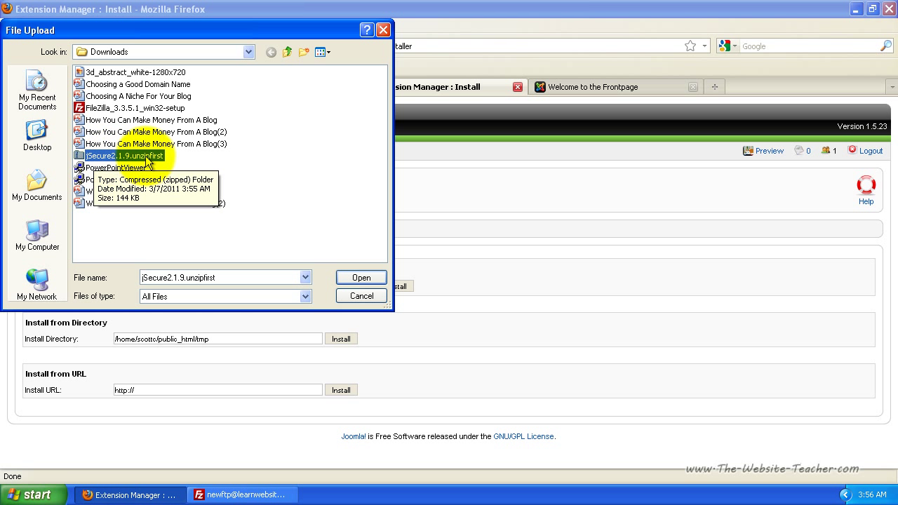
Extract the jSecure zip with Extract All into a new Desktop folder named 'jsecure'
{"action": "right_click", "coordinate": [132, 160]}
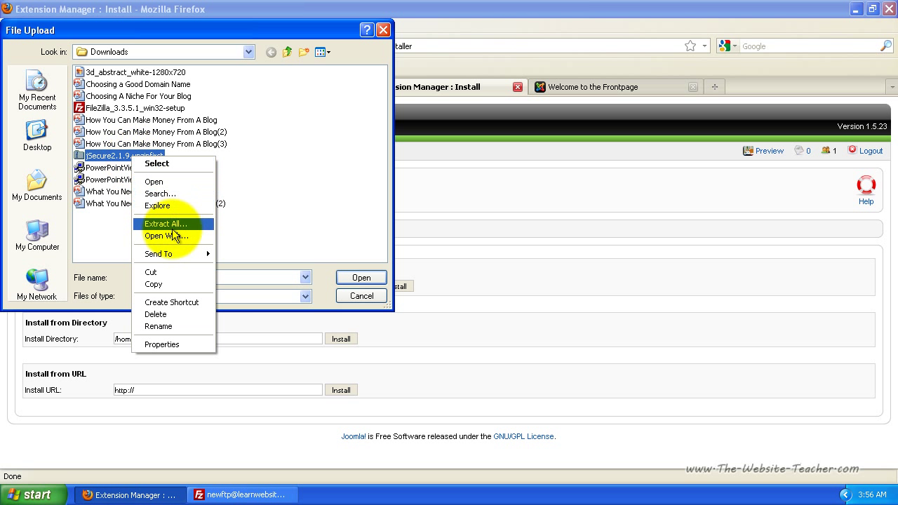
{"action": "left_click", "coordinate": [173, 227]}
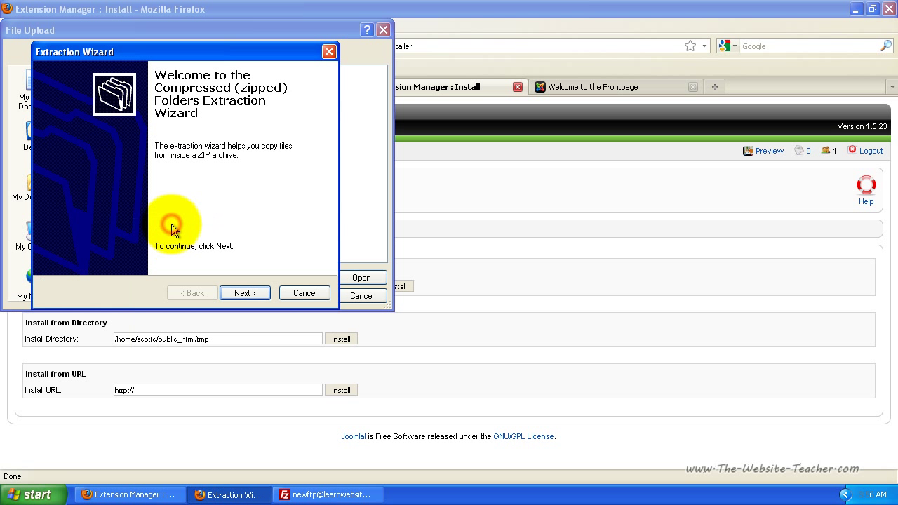
{"action": "left_click", "coordinate": [248, 294]}
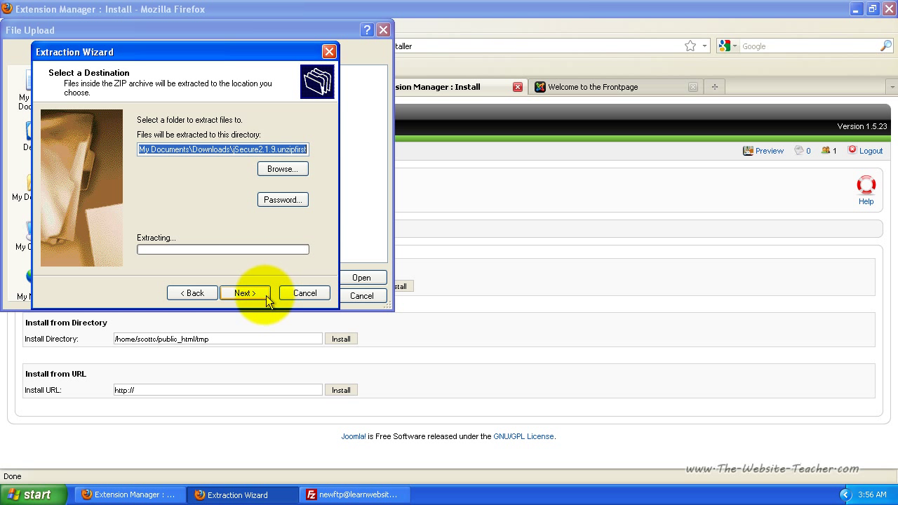
{"action": "left_click", "coordinate": [282, 168]}
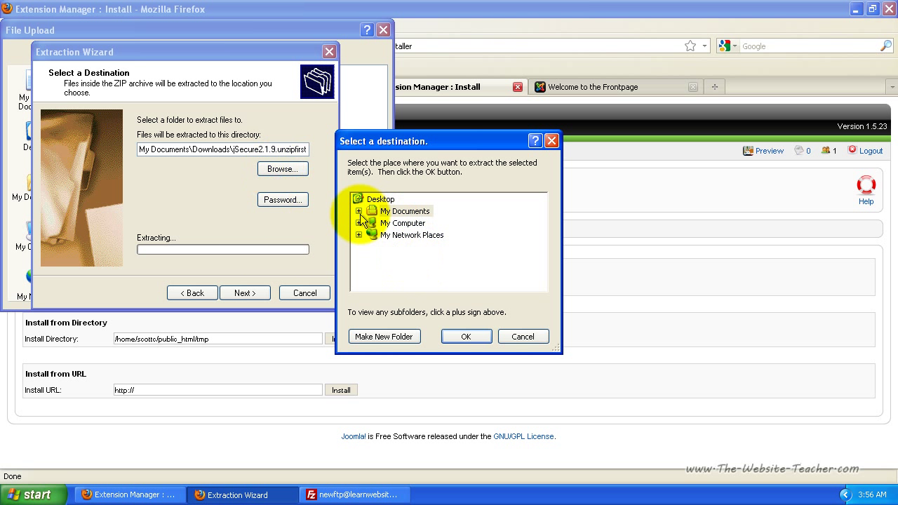
{"action": "left_click", "coordinate": [381, 199]}
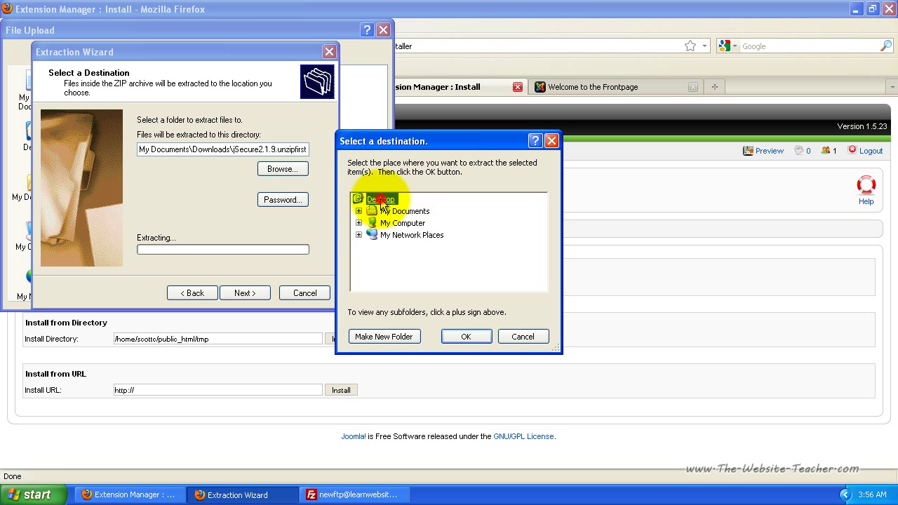
{"action": "left_click", "coordinate": [395, 333]}
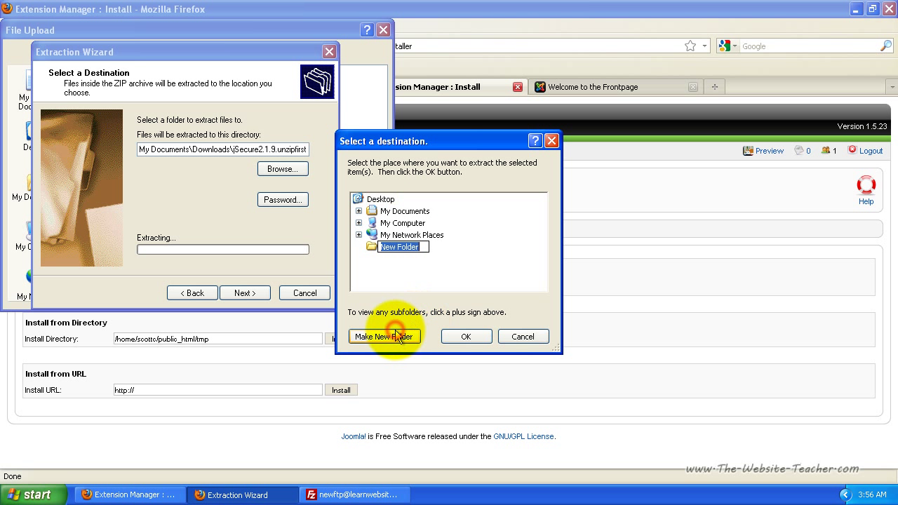
{"action": "type", "text": "jsecure"}
{"action": "left_click", "coordinate": [463, 336]}
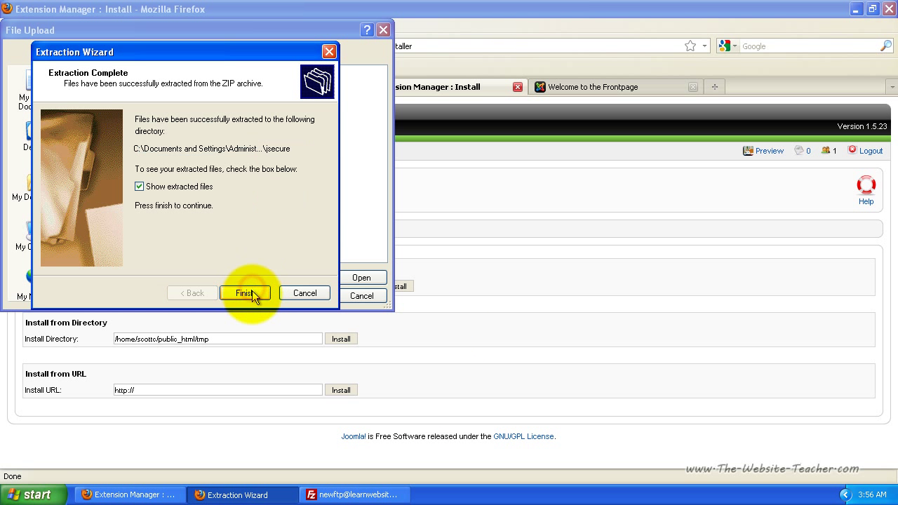
Open the extracted folder to find jsecure_joomla1.5.x, then return to the File Upload dialog
{"action": "left_click", "coordinate": [246, 293]}
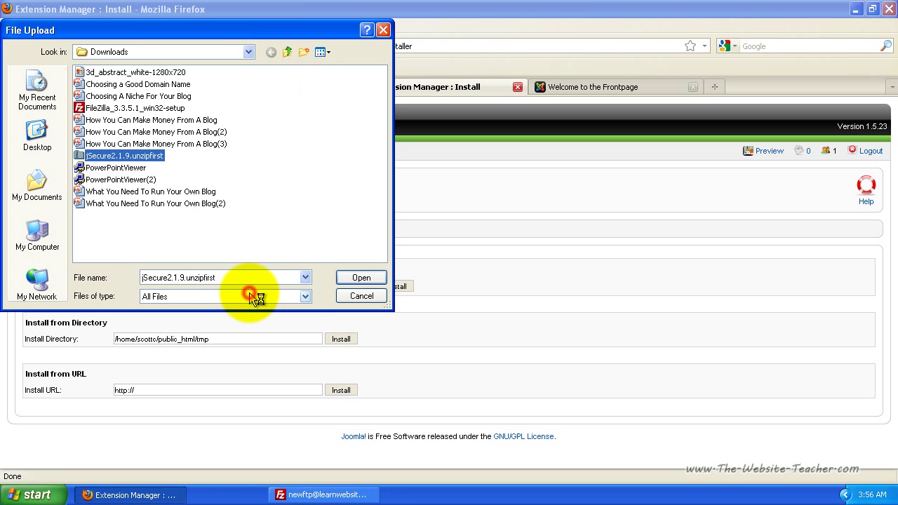
{"action": "key", "text": "Down"}
{"action": "key", "text": "Return"}
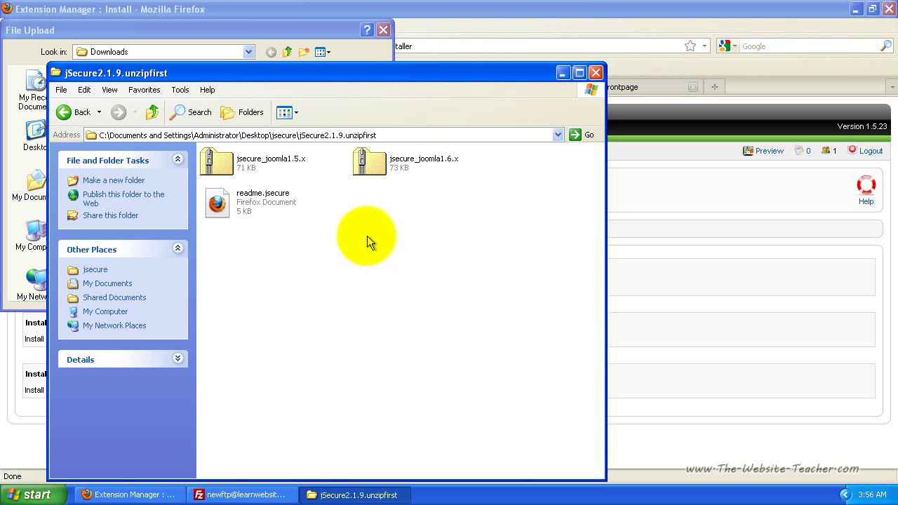
{"action": "left_click", "coordinate": [270, 164]}
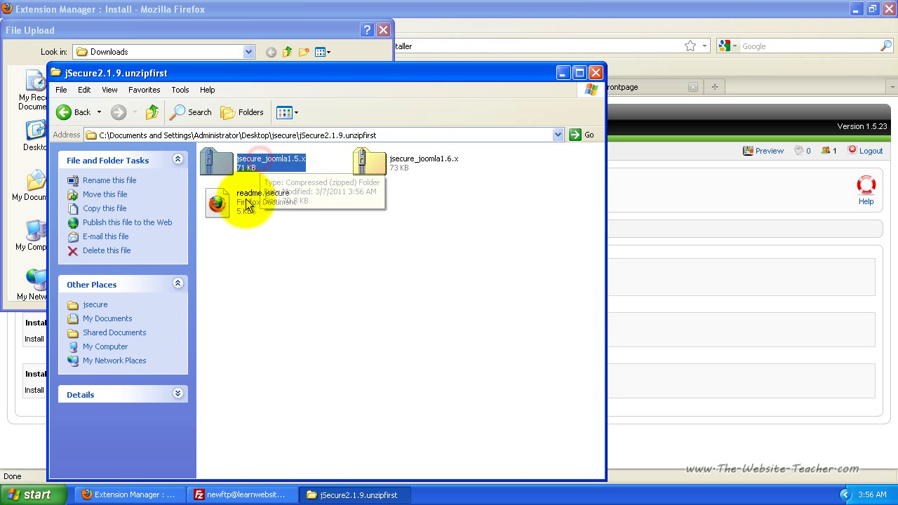
{"action": "left_click", "coordinate": [317, 275]}
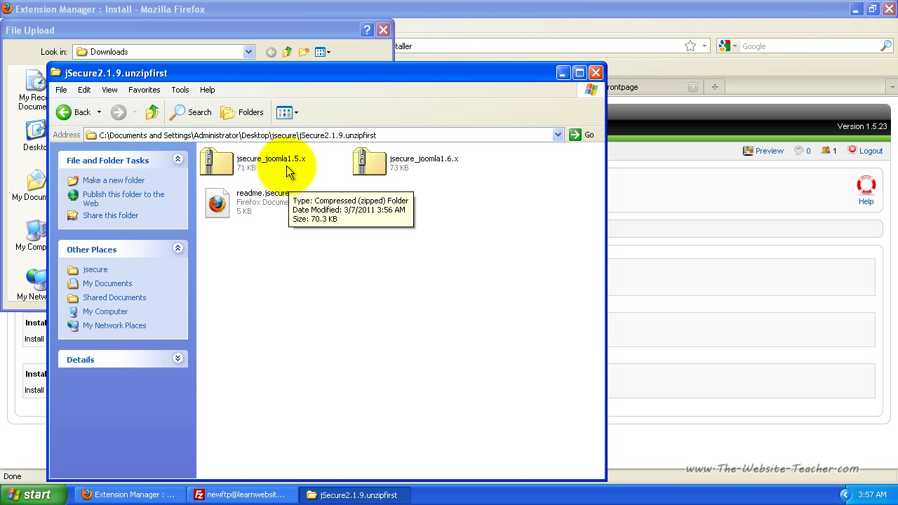
{"action": "left_click", "coordinate": [225, 30]}
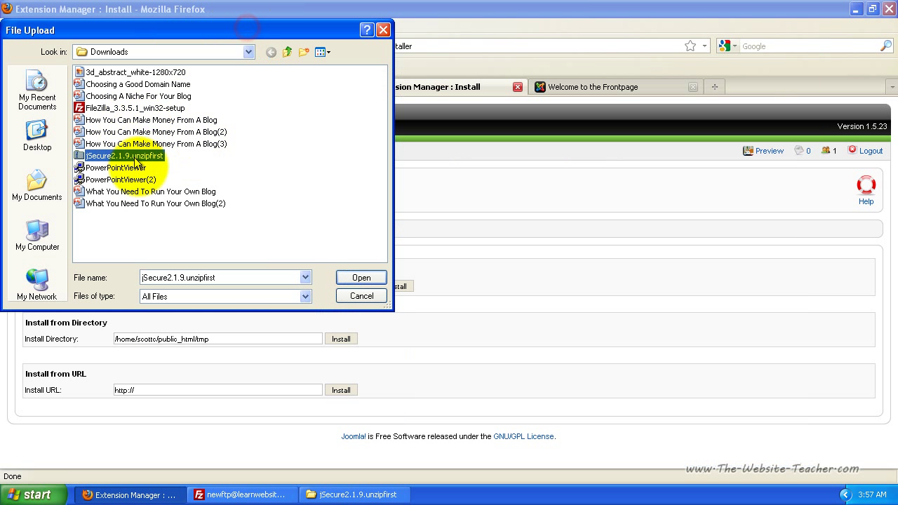
Upload and install jsecure_joomla1.5.x from Desktop > jsecure > jSecure2.1.9.unzipfirst
{"action": "left_click", "coordinate": [40, 140]}
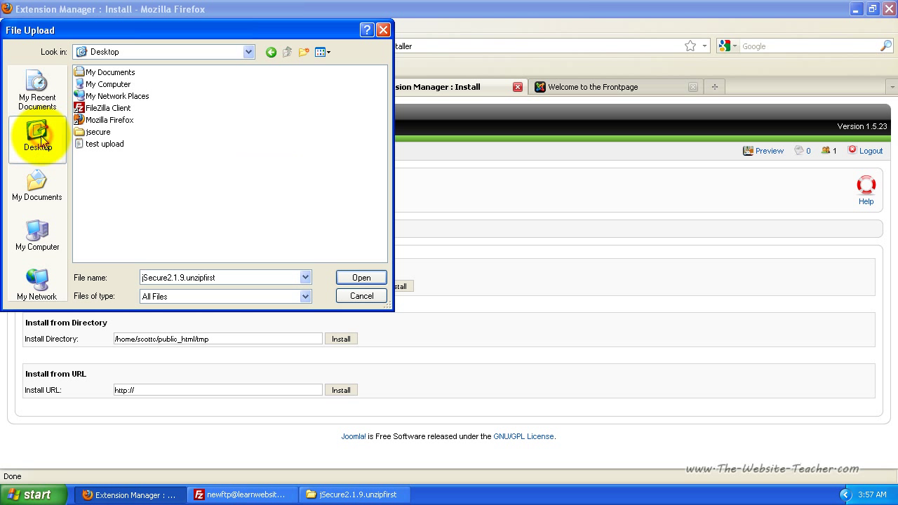
{"action": "double_click", "coordinate": [96, 131]}
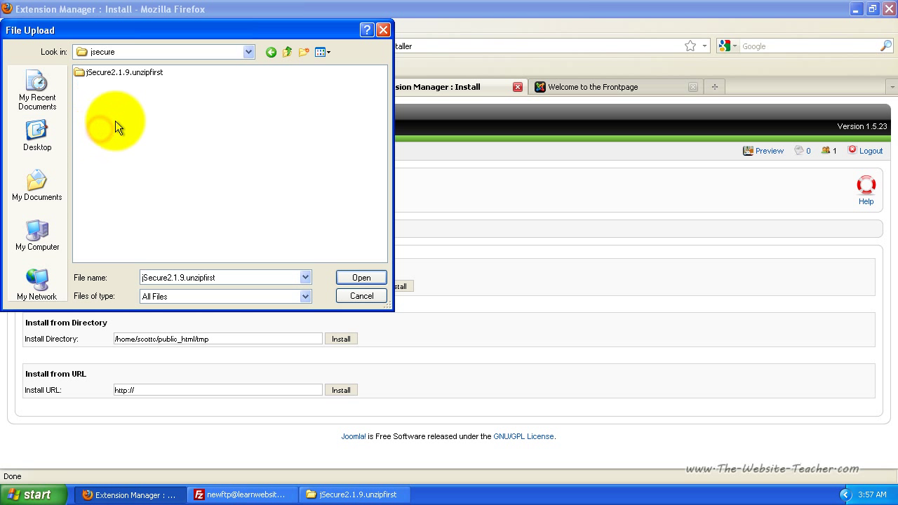
{"action": "double_click", "coordinate": [116, 72]}
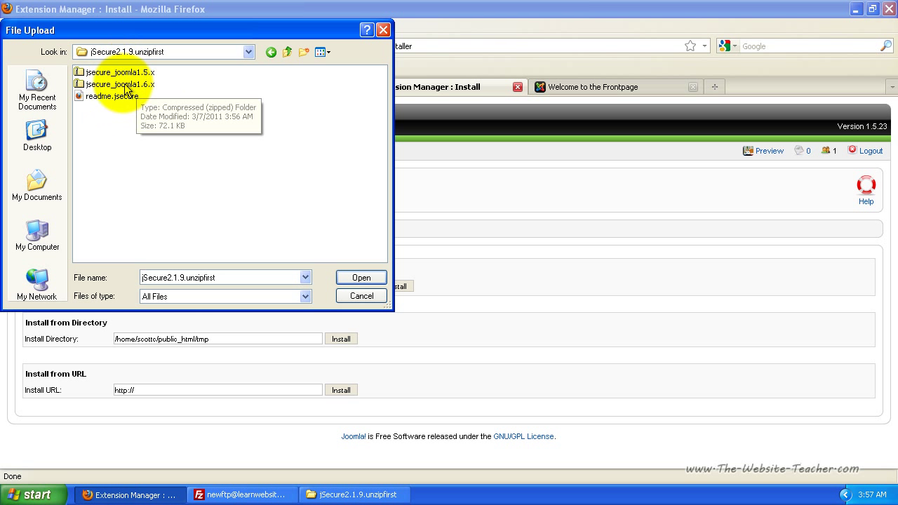
{"action": "left_click", "coordinate": [118, 74]}
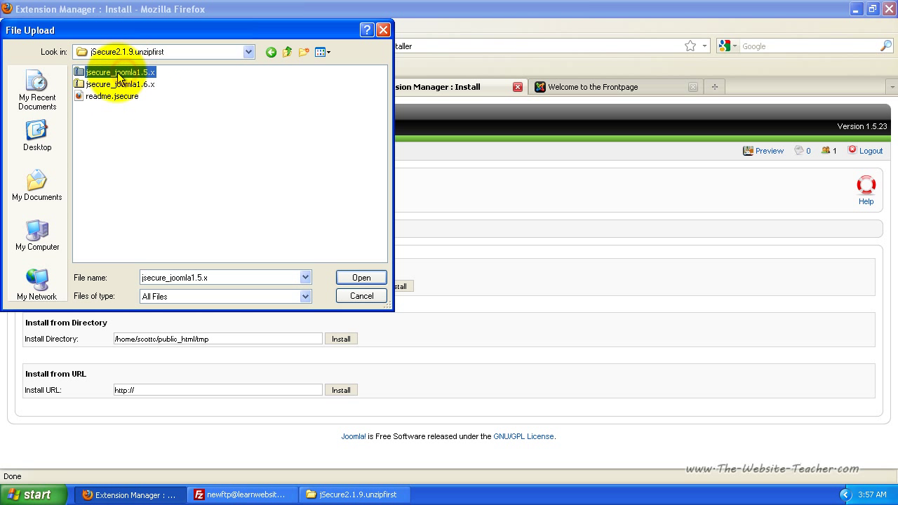
{"action": "left_click", "coordinate": [371, 280]}
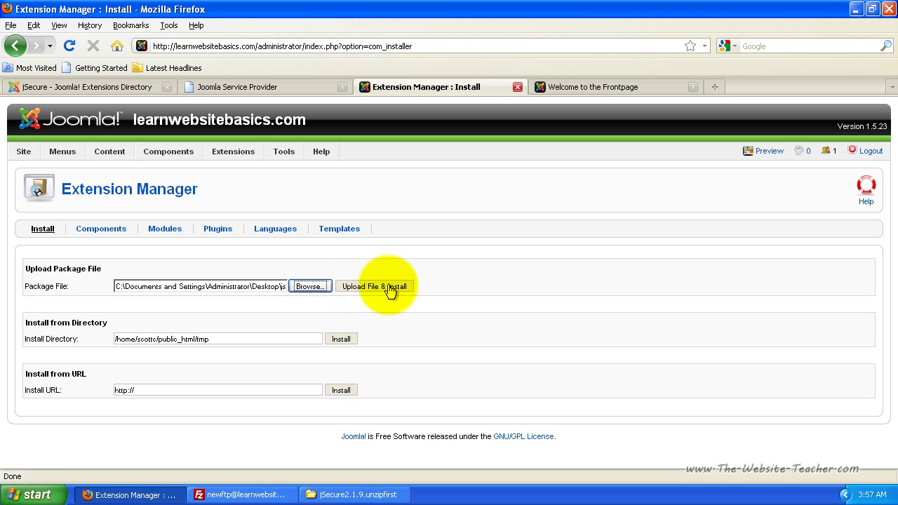
{"action": "left_click", "coordinate": [390, 287]}
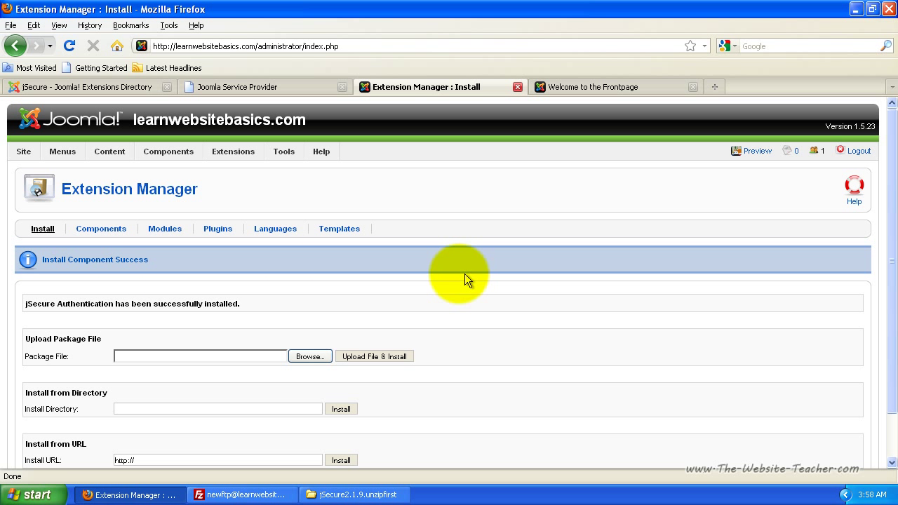
Open Components > jSecure Authentication to show its Basic Configuration page
{"action": "mouse_move", "coordinate": [180, 157]}
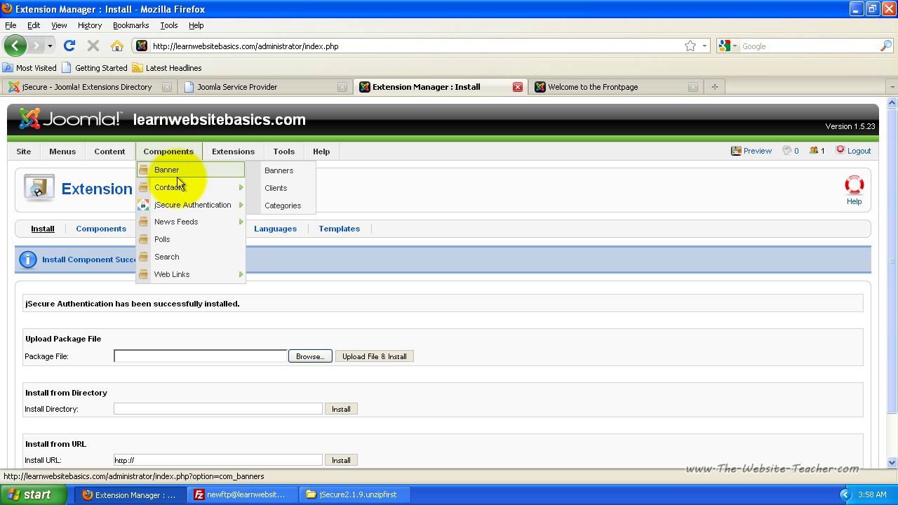
{"action": "mouse_move", "coordinate": [172, 206]}
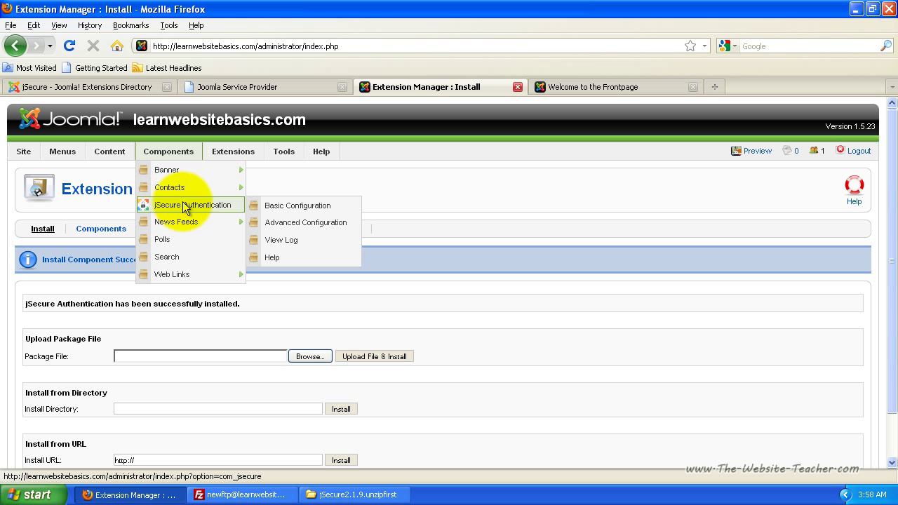
{"action": "left_click", "coordinate": [191, 207]}
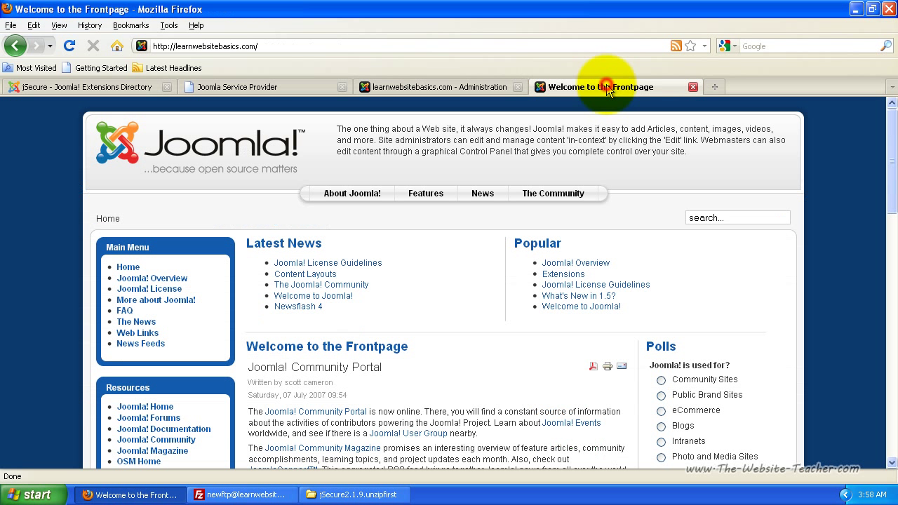
In the frontpage tab, load the site's /administrator/ address from the 'ad' address-bar suggestion
{"action": "left_click", "coordinate": [605, 89]}
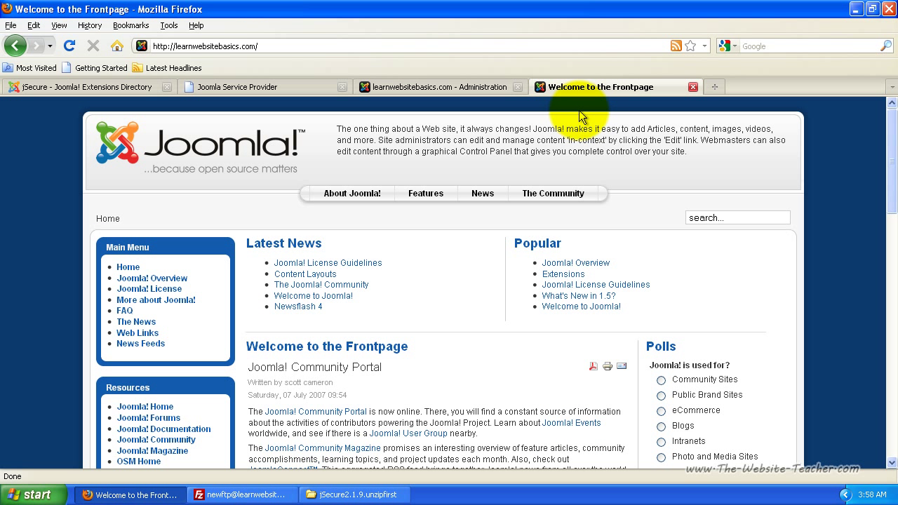
{"action": "left_click", "coordinate": [268, 46]}
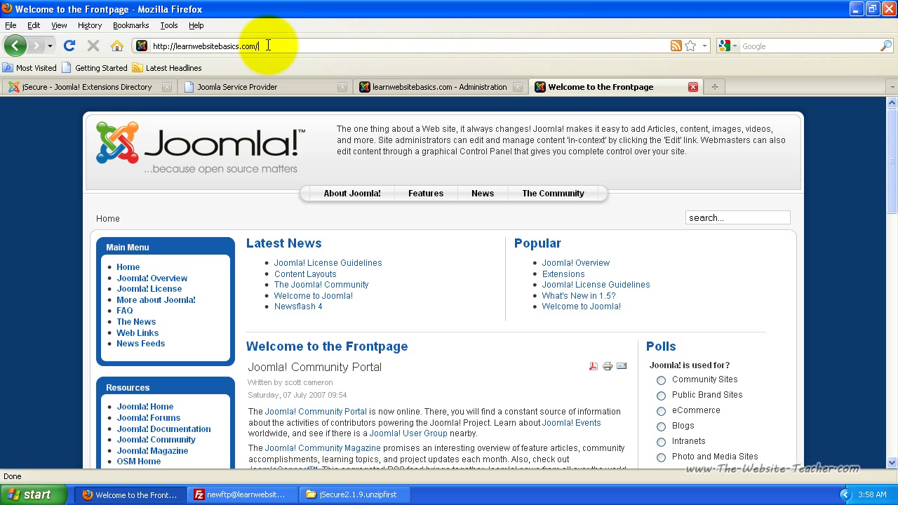
{"action": "type", "text": "ad"}
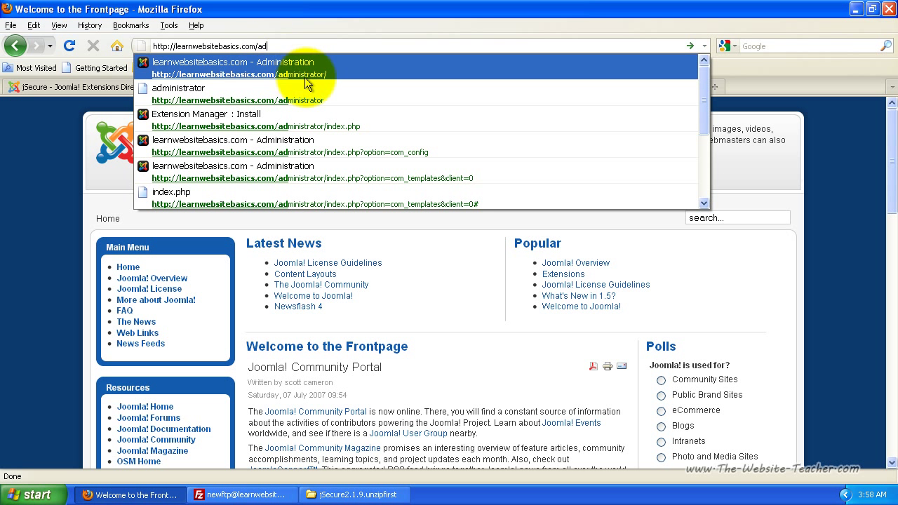
{"action": "left_click", "coordinate": [299, 63]}
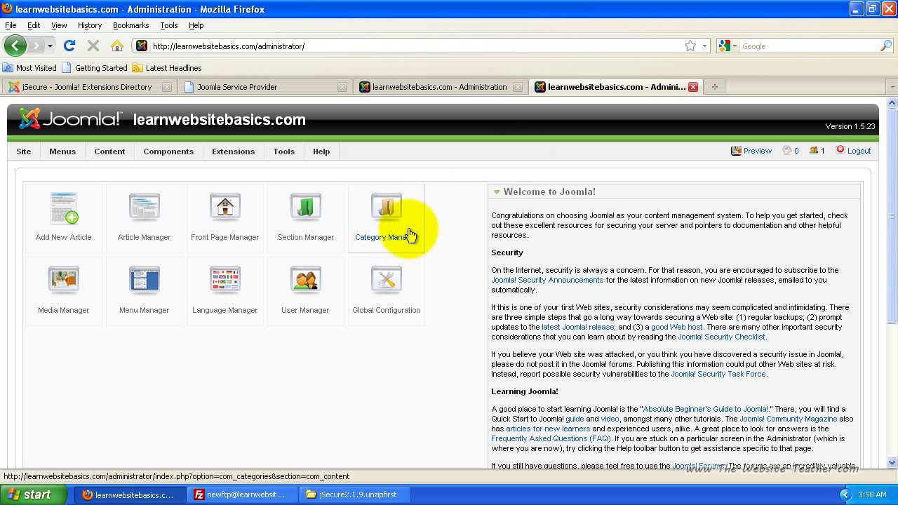
Keep jSecure enabled with Url pass key mode, enter a secret key, and save the settings
{"action": "left_click", "coordinate": [463, 88]}
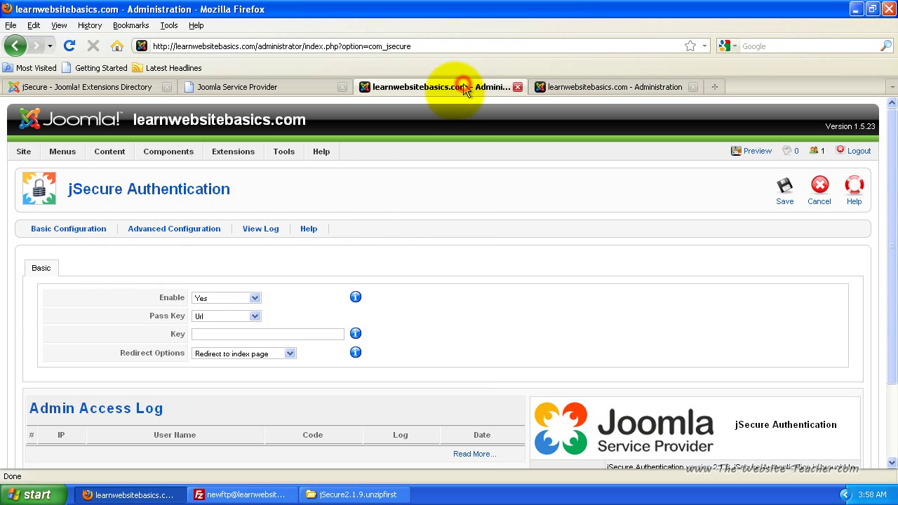
{"action": "left_click", "coordinate": [237, 299]}
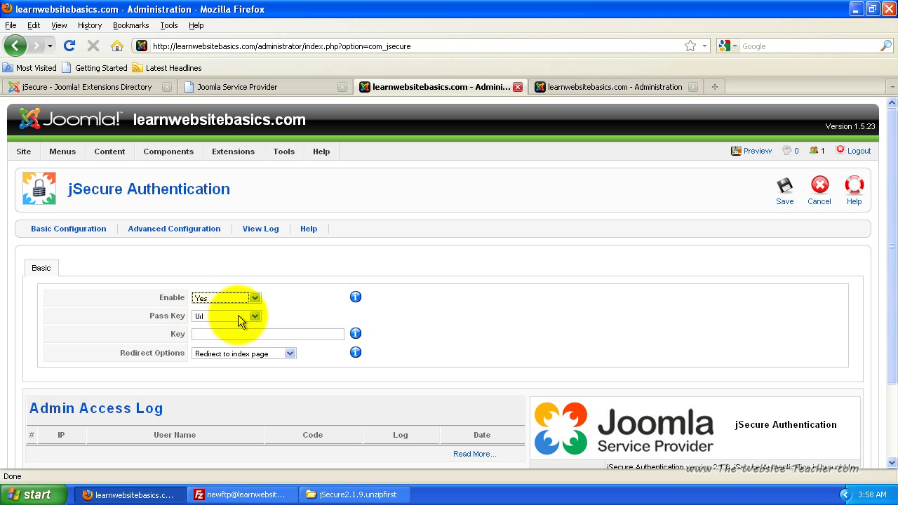
{"action": "left_click", "coordinate": [237, 315]}
{"action": "left_click", "coordinate": [226, 322]}
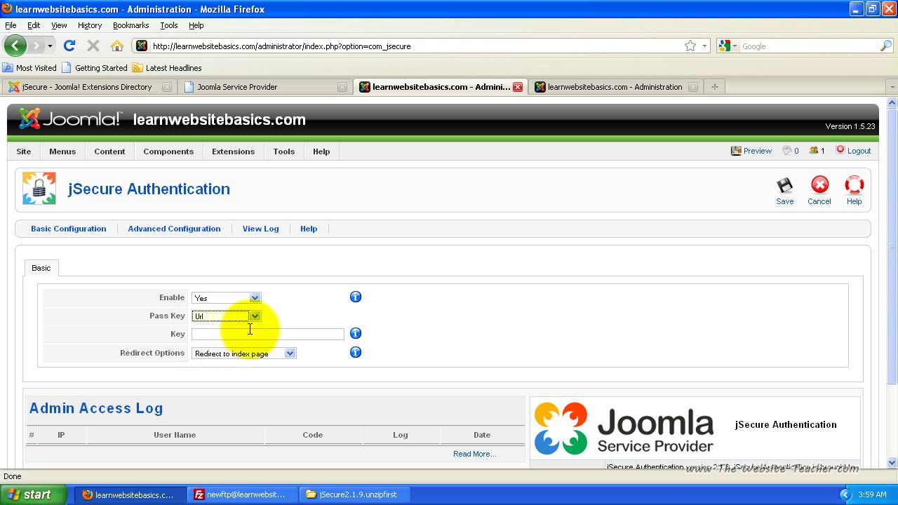
{"action": "left_click", "coordinate": [255, 317]}
{"action": "left_click", "coordinate": [256, 319]}
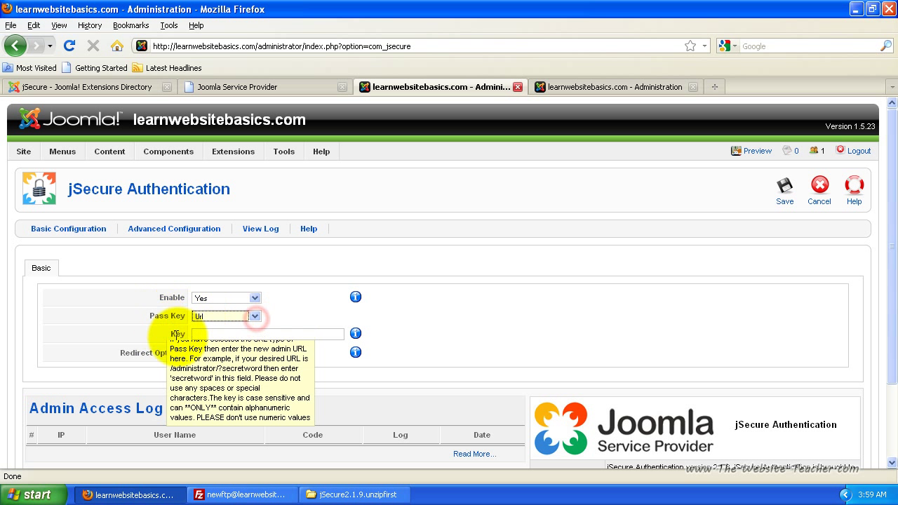
{"action": "left_click", "coordinate": [211, 334]}
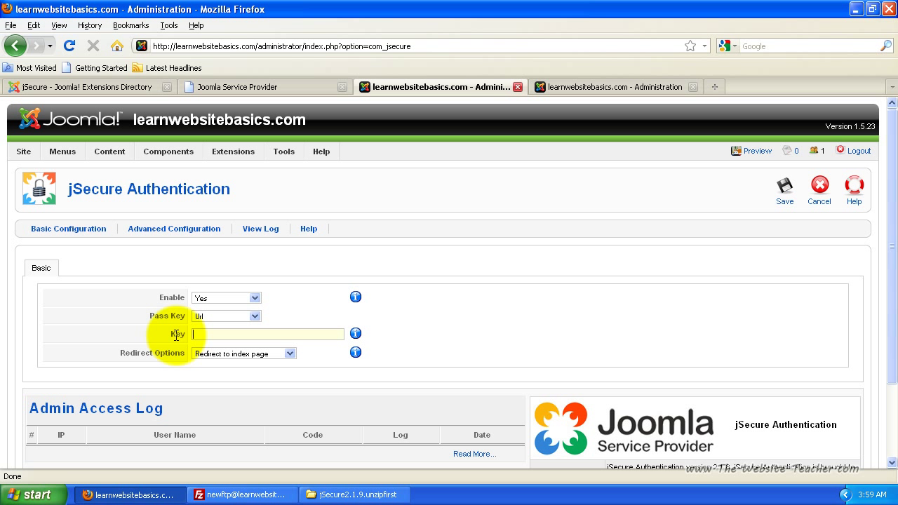
{"action": "type", "text": "abc"}
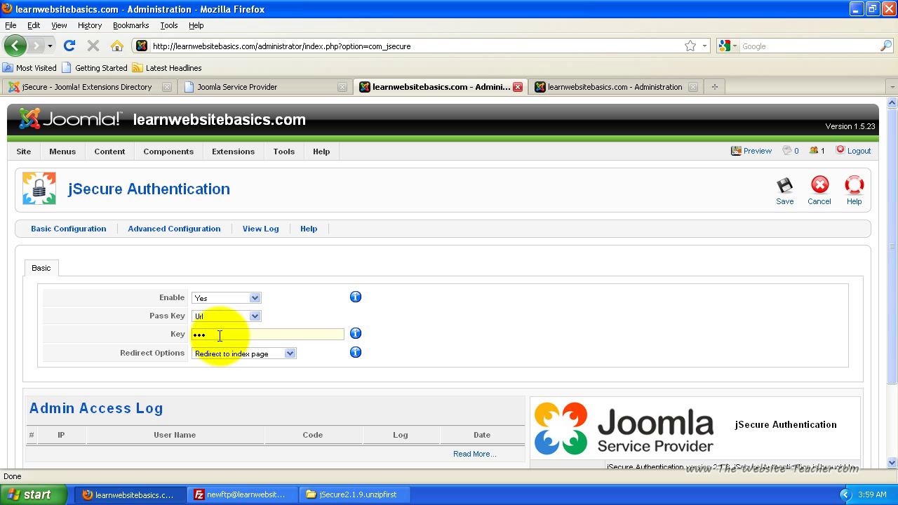
{"action": "scroll", "coordinate": [272, 336], "scroll_direction": "down", "scroll_amount": 2}
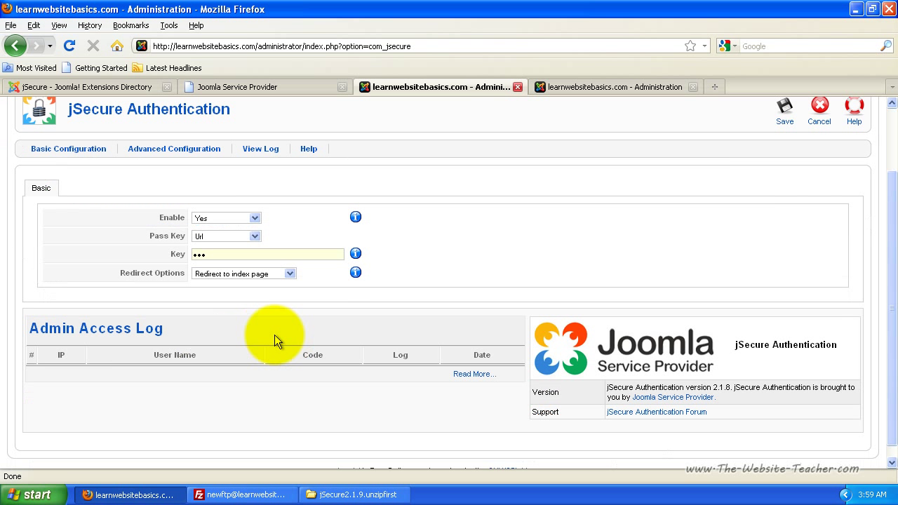
{"action": "scroll", "coordinate": [299, 332], "scroll_direction": "up", "scroll_amount": 2}
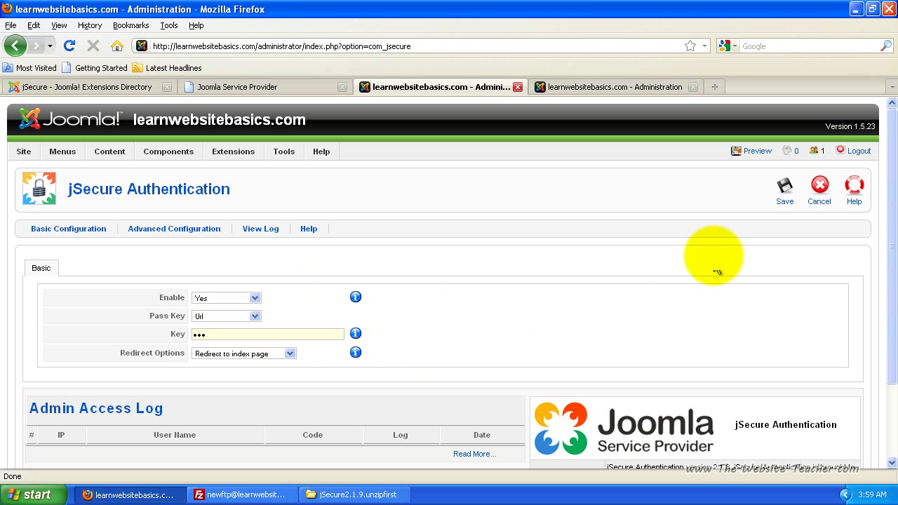
{"action": "left_click", "coordinate": [786, 194]}
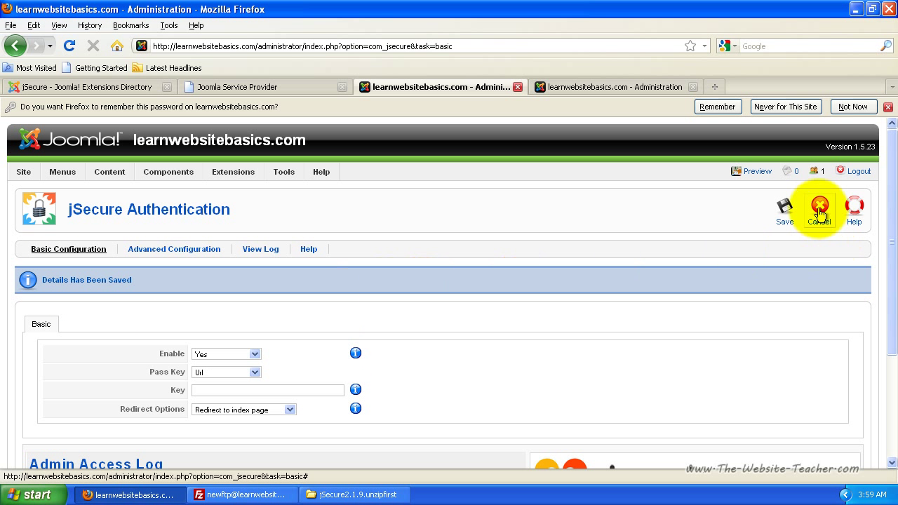
{"action": "left_click", "coordinate": [857, 174]}
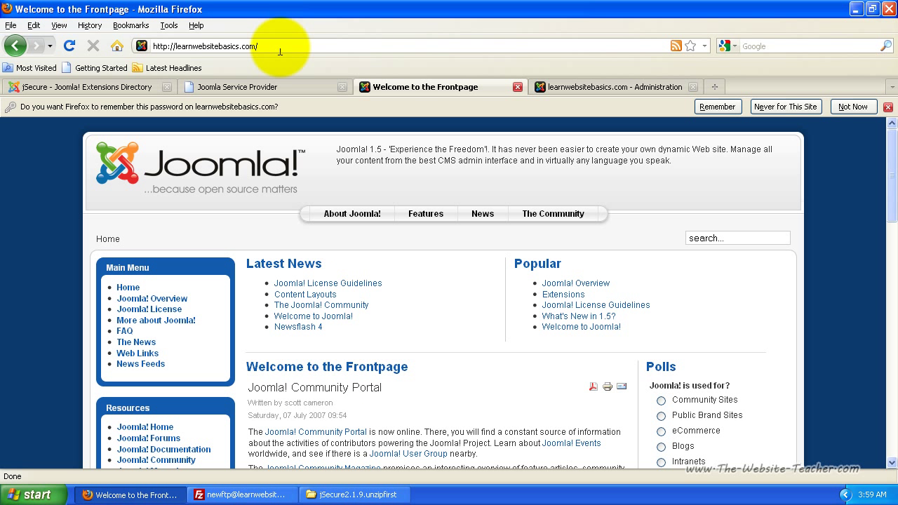
{"action": "left_click", "coordinate": [276, 44]}
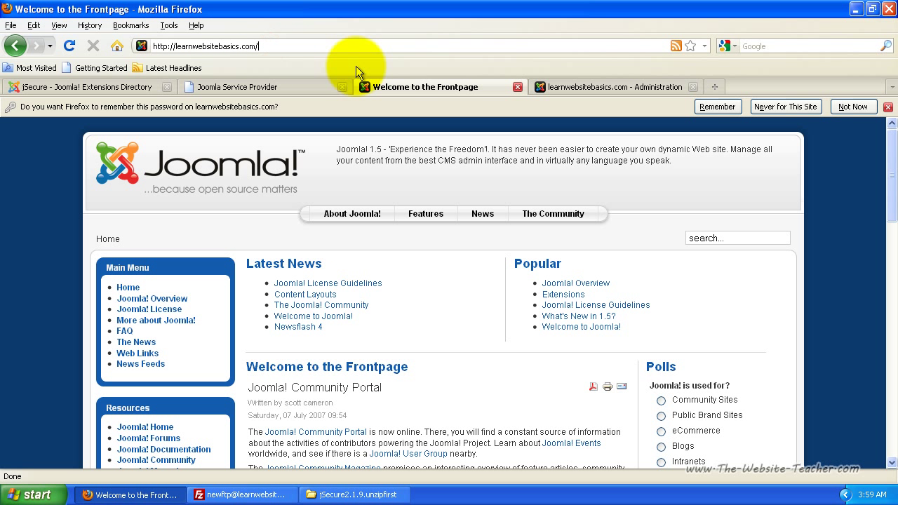
{"action": "type", "text": "adm"}
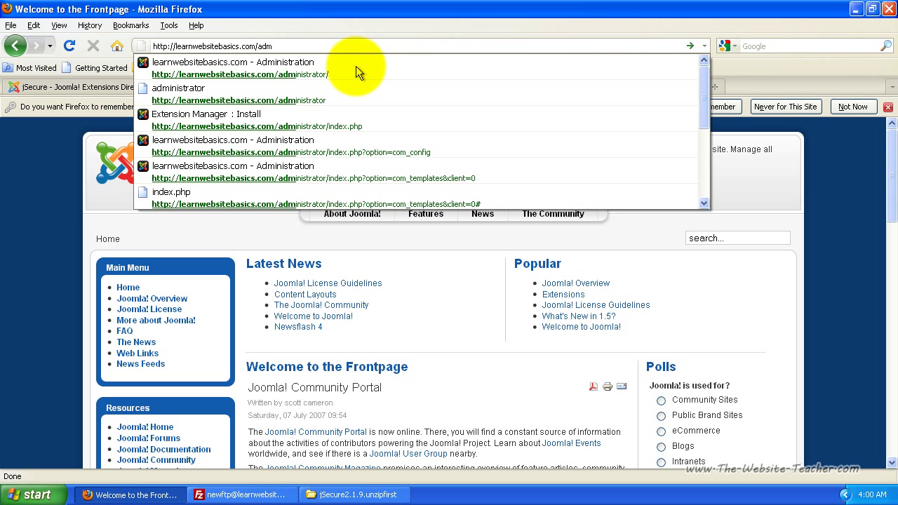
{"action": "key", "text": "Down"}
{"action": "key", "text": "Escape"}
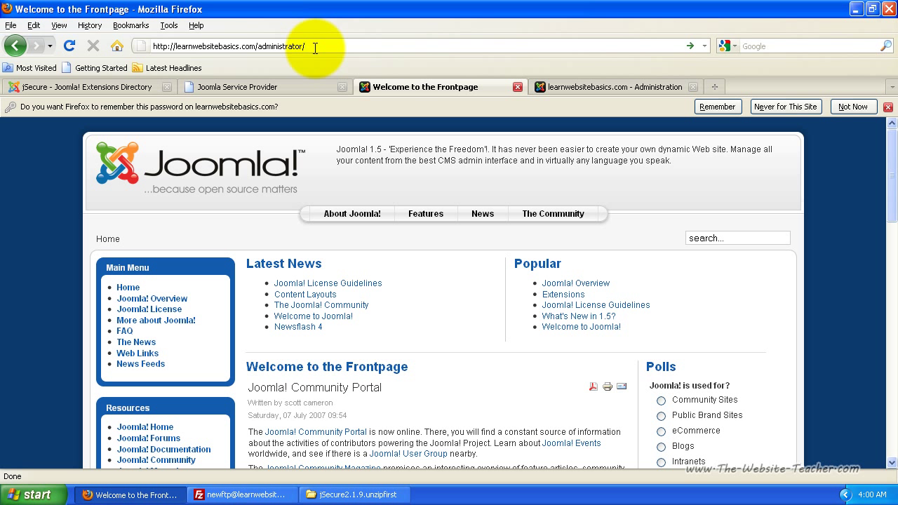
{"action": "key", "text": "Return"}
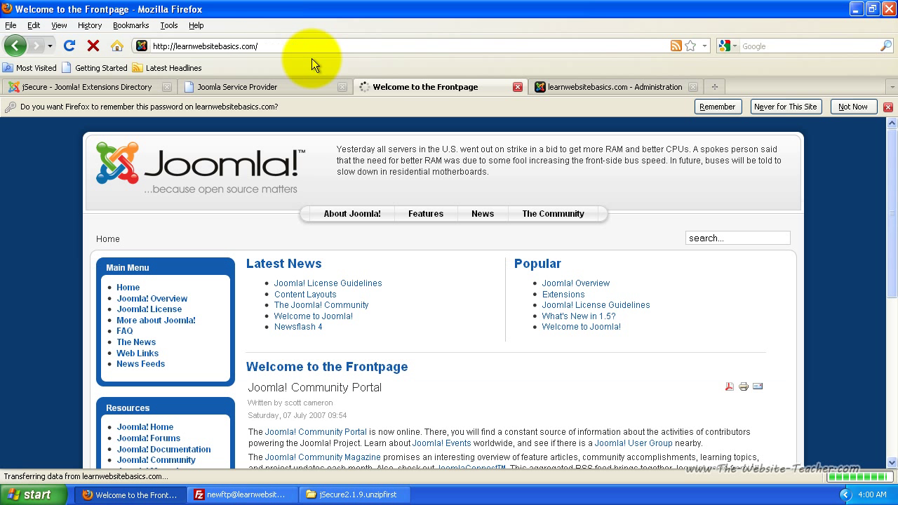
{"action": "left_click", "coordinate": [266, 47]}
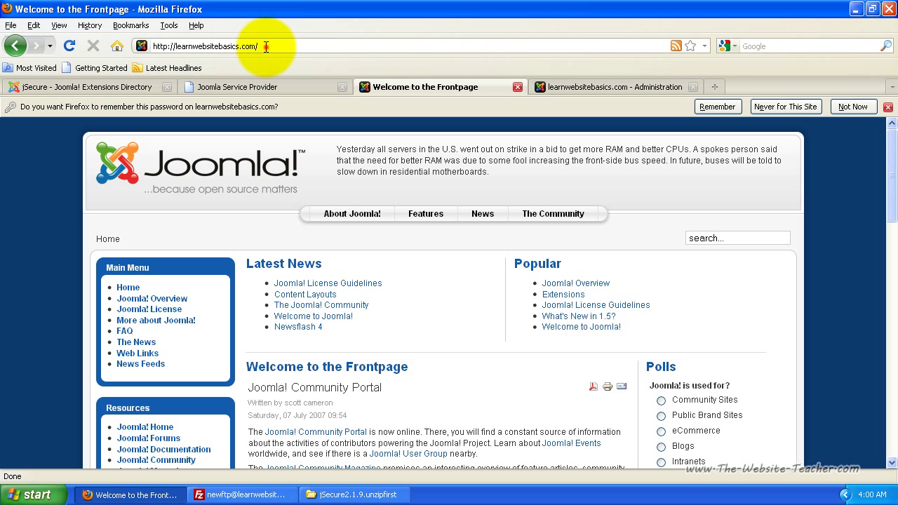
{"action": "double_click", "coordinate": [267, 47]}
{"action": "left_click", "coordinate": [267, 47]}
{"action": "left_click", "coordinate": [275, 47]}
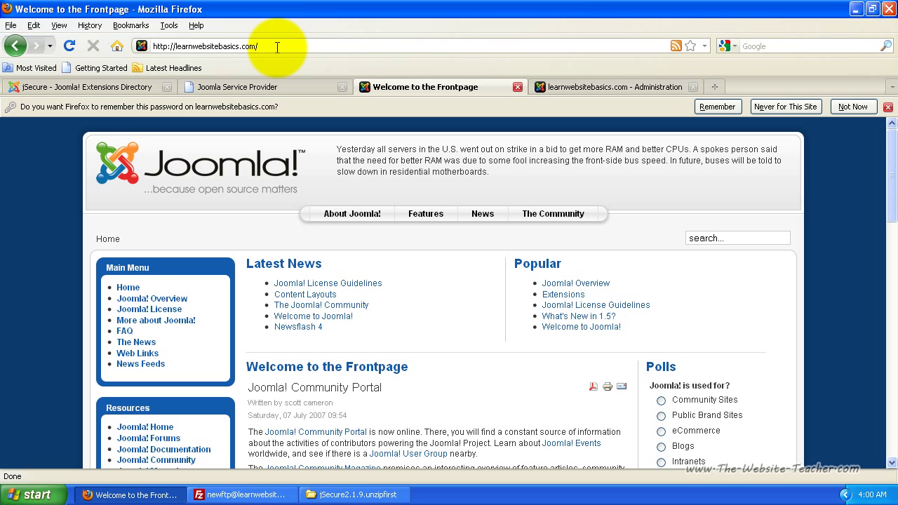
Load administrator/?key to pass the jSecure URL check, then log in as admin
{"action": "type", "text": "administrator/?key"}
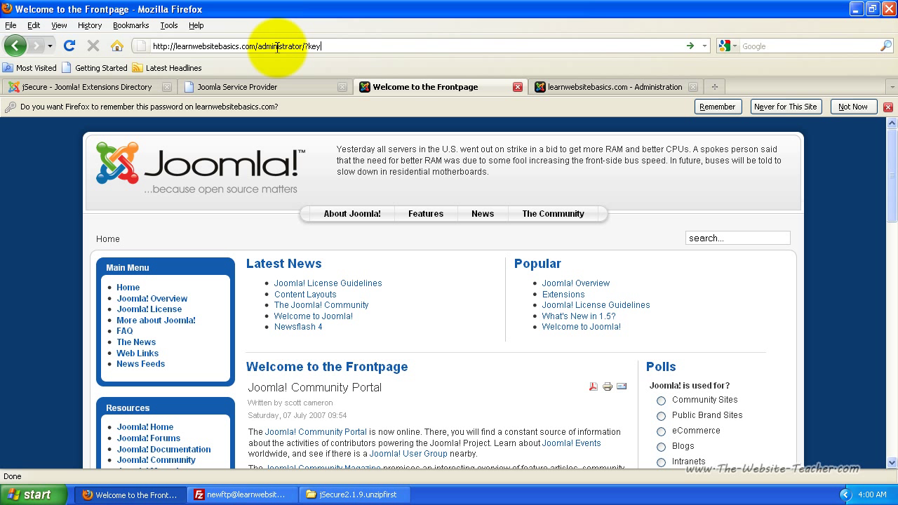
{"action": "key", "text": "Return"}
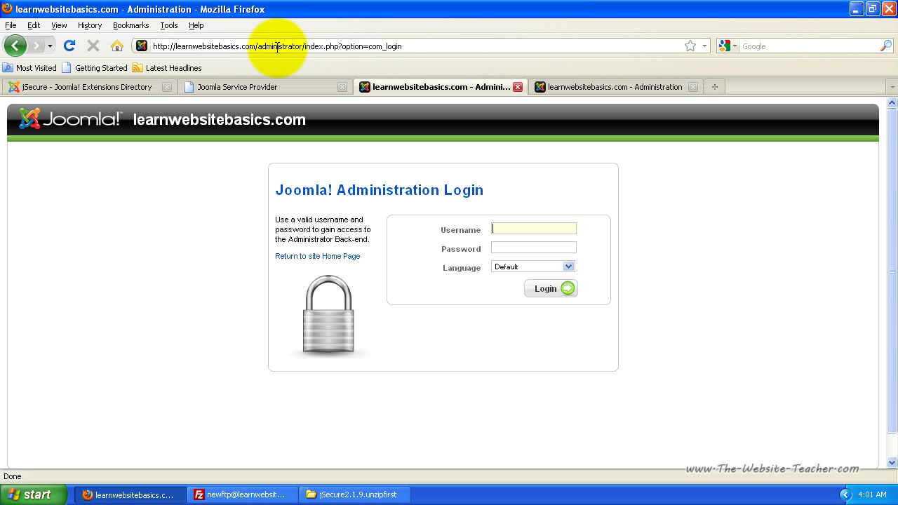
{"action": "type", "text": "admin"}
{"action": "key", "text": "Tab"}
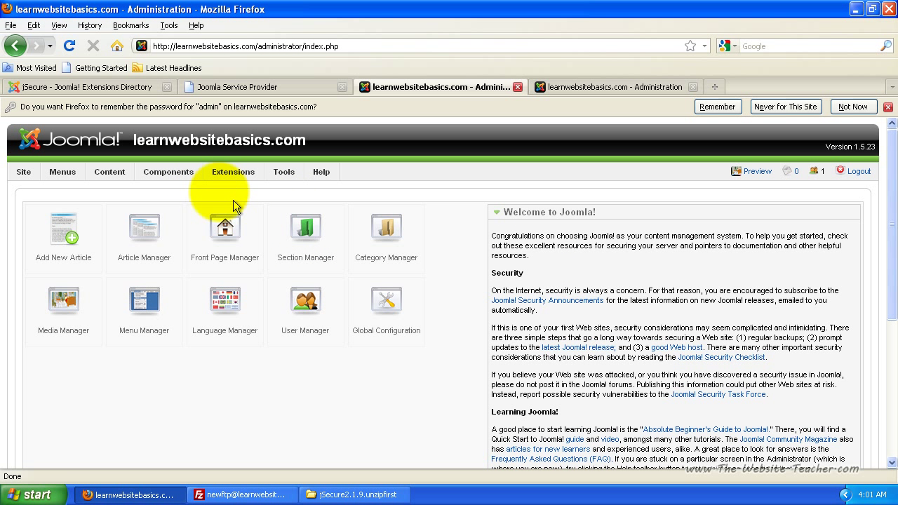
Change jSecure's Pass Key mode to Form with a new key, save, and log out
{"action": "mouse_move", "coordinate": [172, 179]}
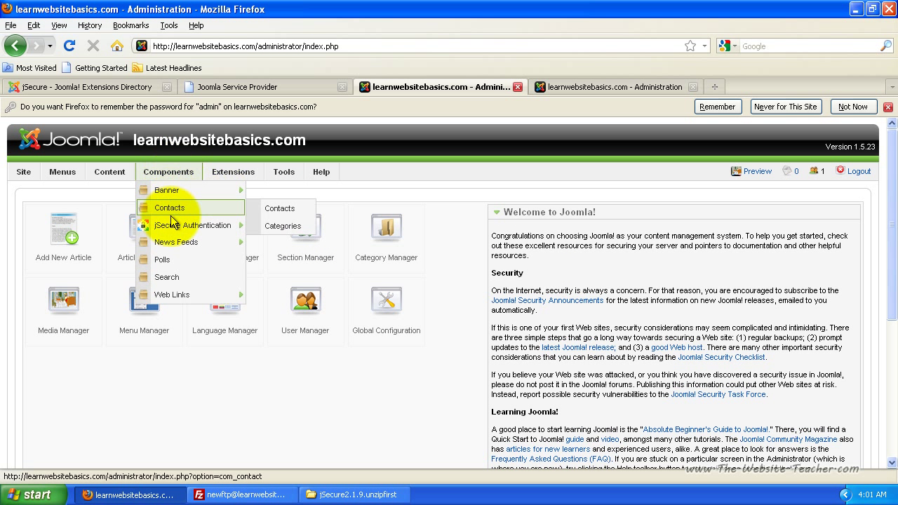
{"action": "left_click", "coordinate": [179, 232]}
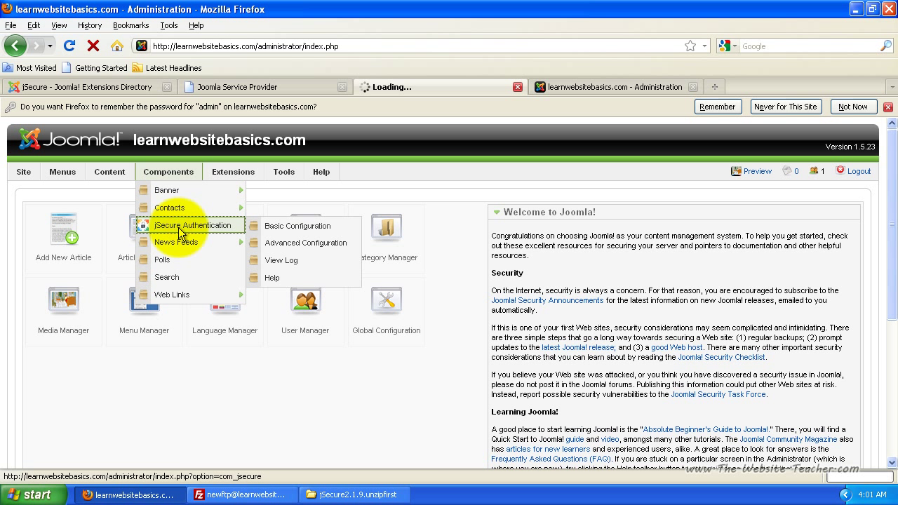
{"action": "scroll", "coordinate": [364, 281], "scroll_direction": "down", "scroll_amount": 2}
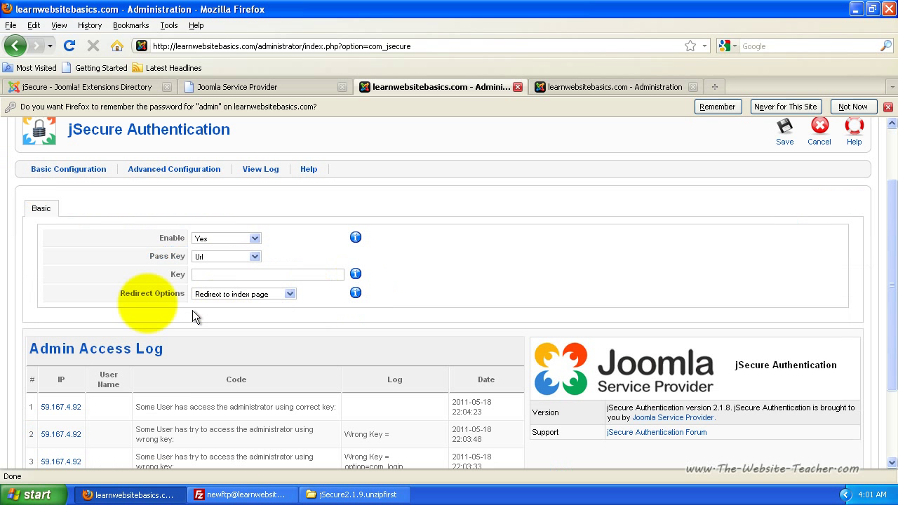
{"action": "left_click", "coordinate": [221, 275]}
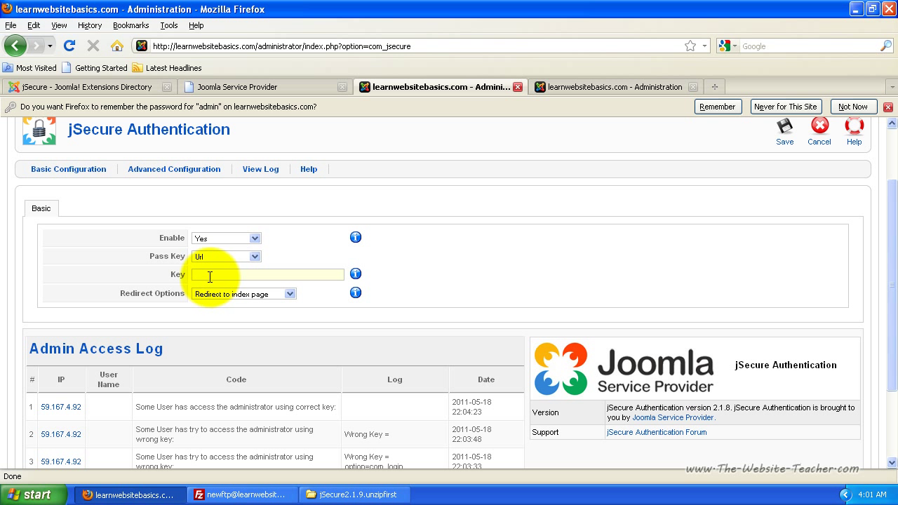
{"action": "left_click", "coordinate": [255, 256]}
{"action": "left_click", "coordinate": [207, 278]}
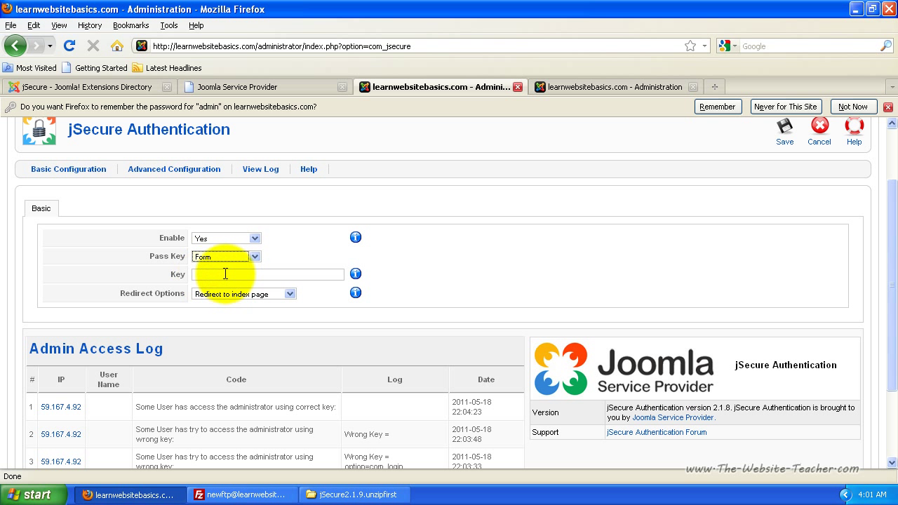
{"action": "left_click", "coordinate": [225, 273]}
{"action": "type", "text": "abc"}
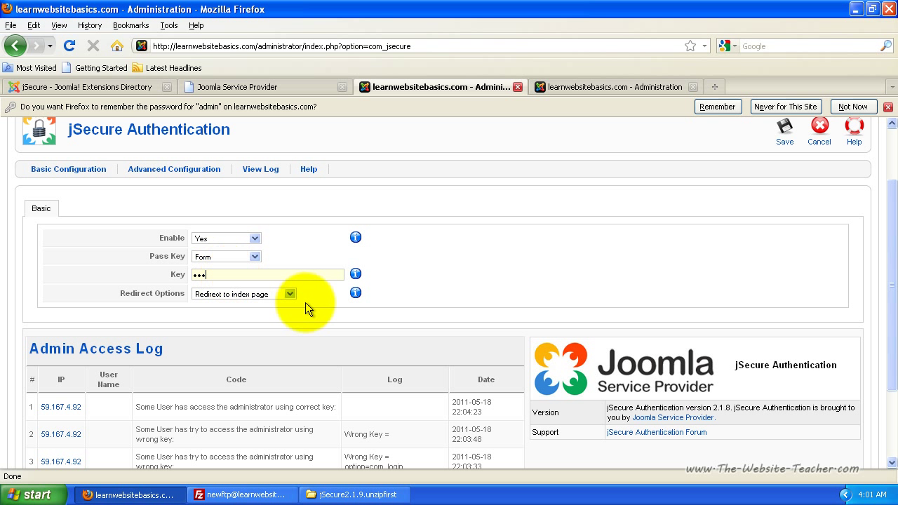
{"action": "left_click", "coordinate": [786, 137]}
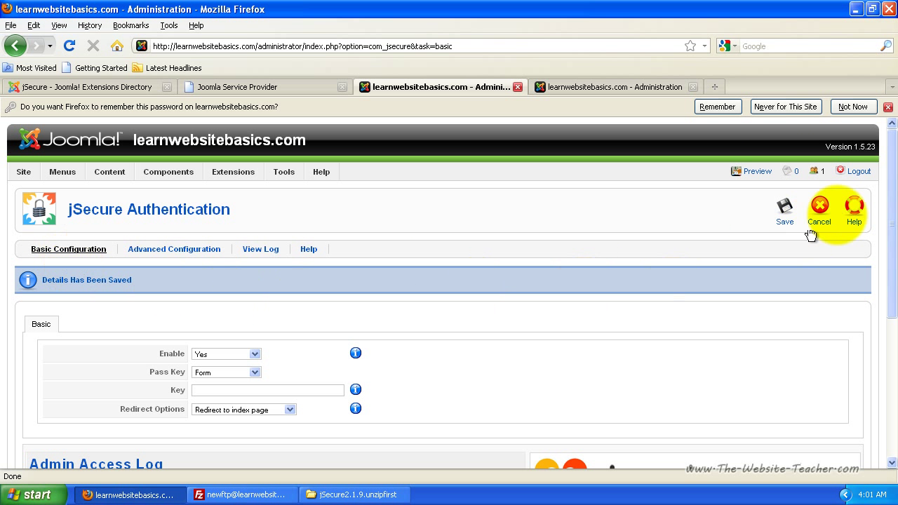
{"action": "left_click", "coordinate": [859, 173]}
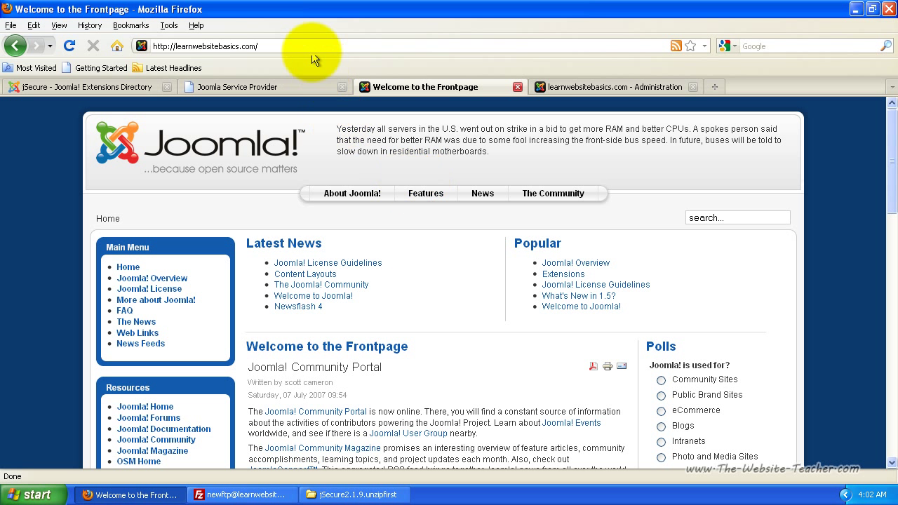
Load the /administrator address and submit the jSecure access key in the Enter Key Value form
{"action": "left_click", "coordinate": [303, 46]}
{"action": "left_click", "coordinate": [303, 46]}
{"action": "type", "text": "administrator"}
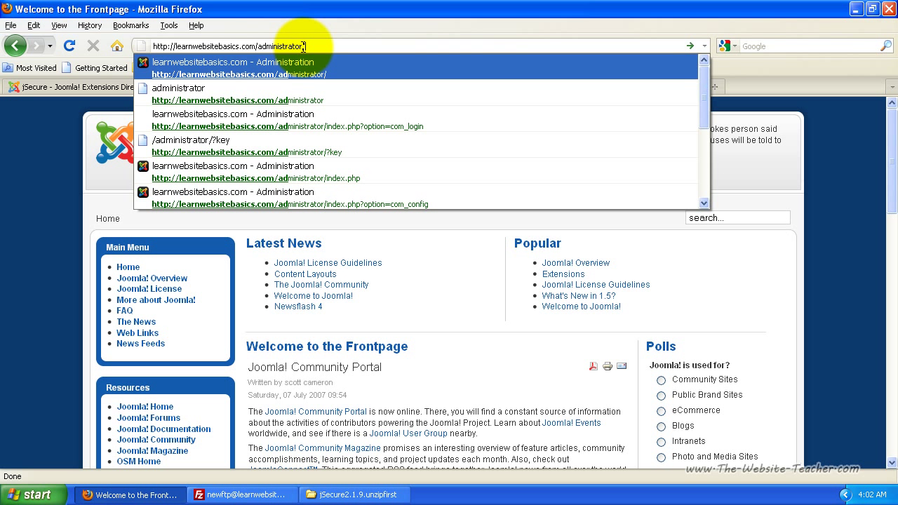
{"action": "key", "text": "Return"}
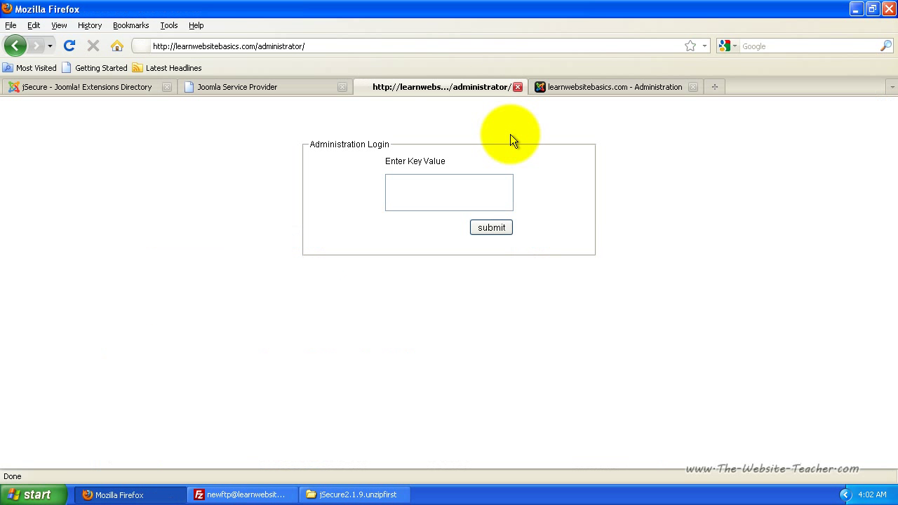
{"action": "left_click", "coordinate": [427, 188]}
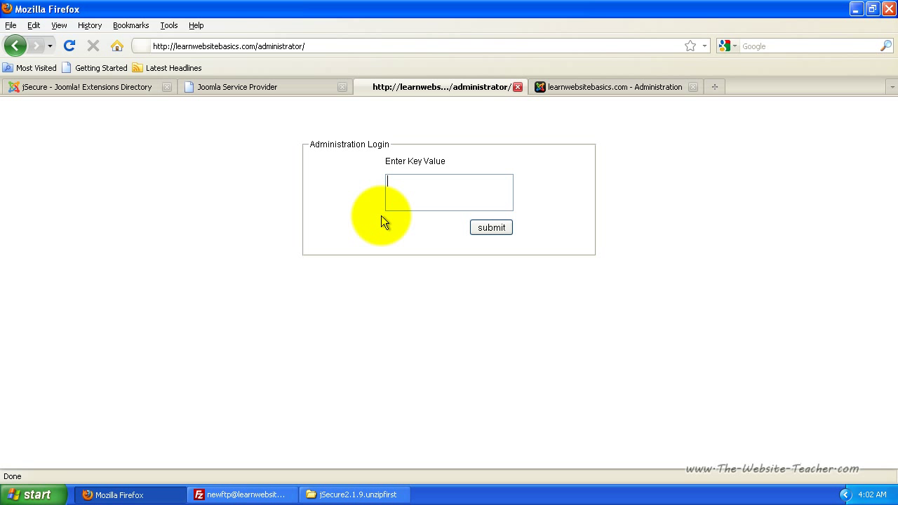
{"action": "type", "text": "key"}
{"action": "left_click", "coordinate": [491, 228]}
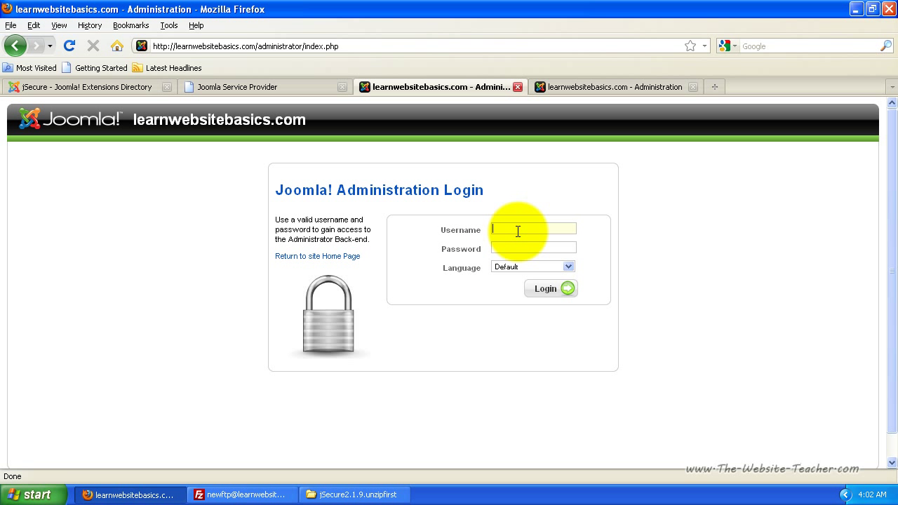
Log in with the saved admin credentials to reach the Control Panel
{"action": "type", "text": "admin"}
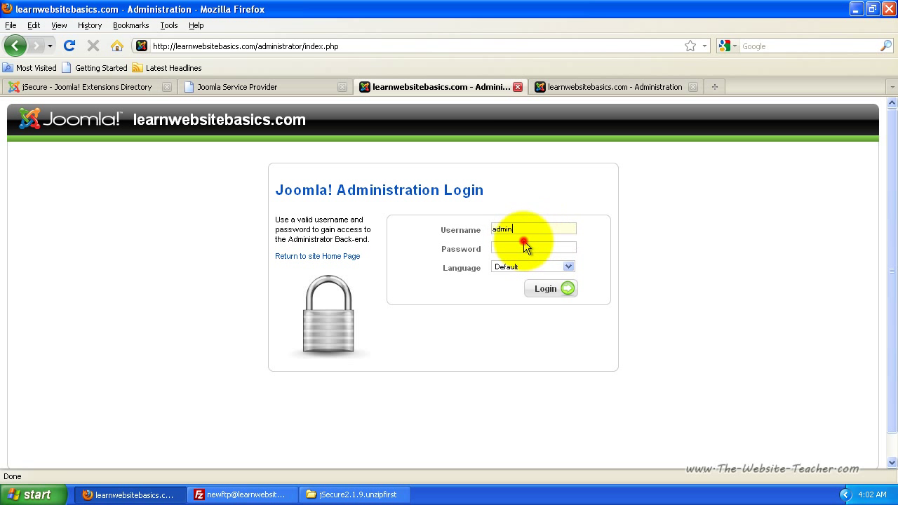
{"action": "left_click", "coordinate": [523, 242]}
{"action": "key", "text": "Tab"}
{"action": "key", "text": "Return"}
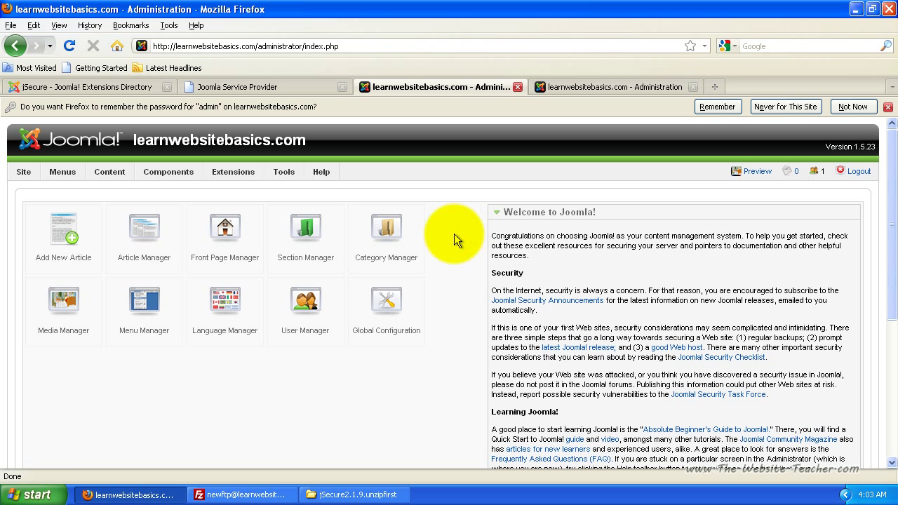
Set jSecure Authentication's Enable option to No, save it, and log out
{"action": "mouse_move", "coordinate": [169, 174]}
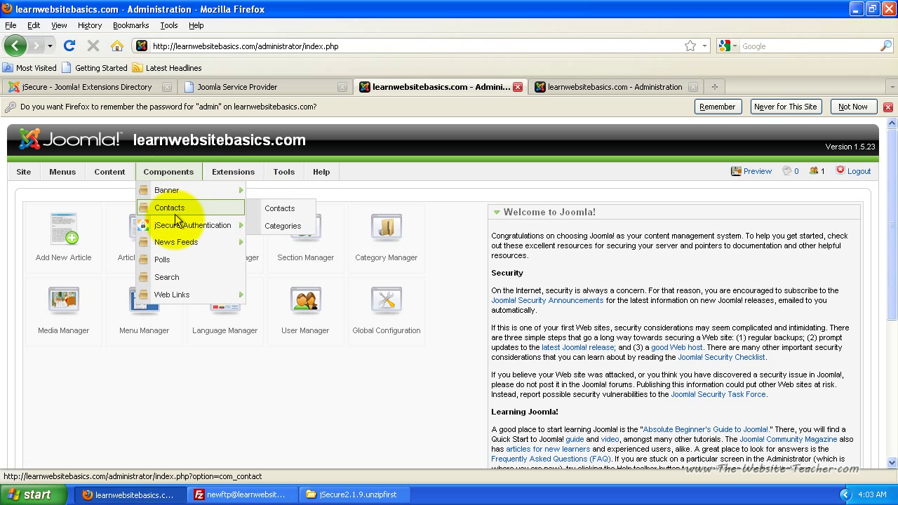
{"action": "left_click", "coordinate": [167, 228]}
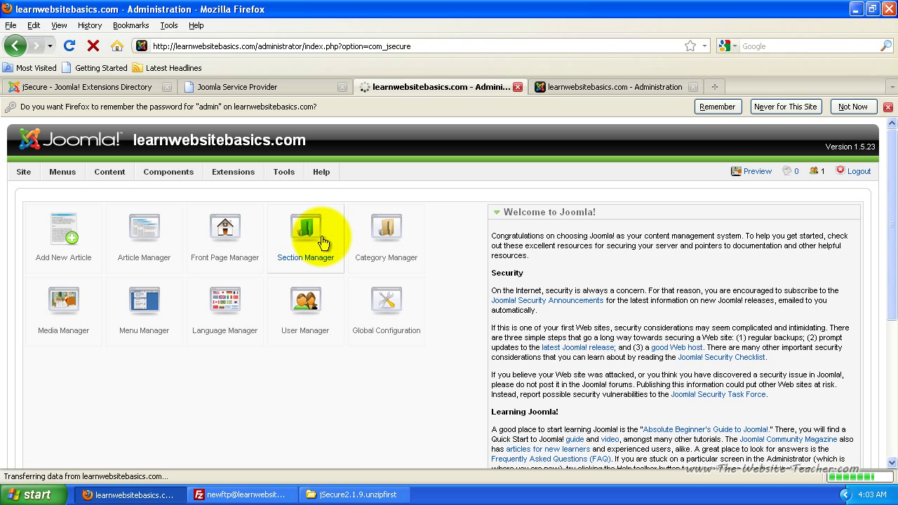
{"action": "left_click", "coordinate": [223, 318]}
{"action": "left_click", "coordinate": [200, 330]}
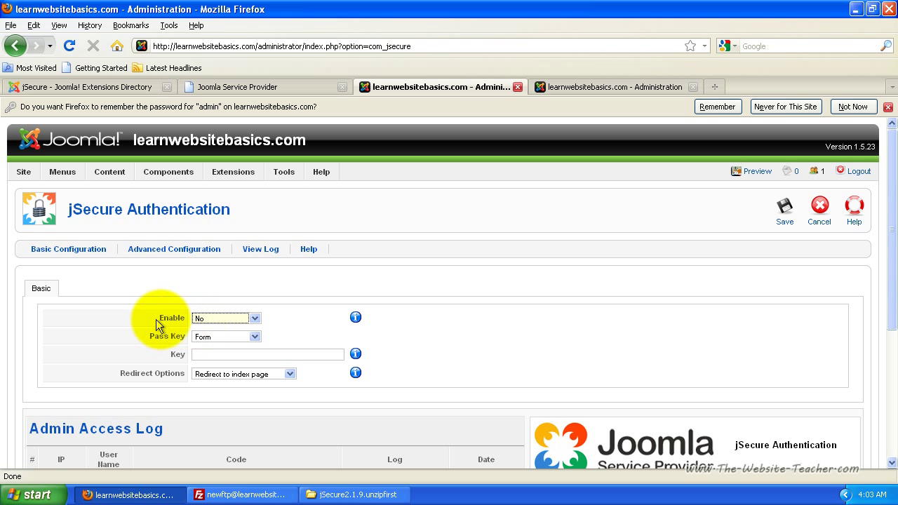
{"action": "left_click", "coordinate": [786, 214]}
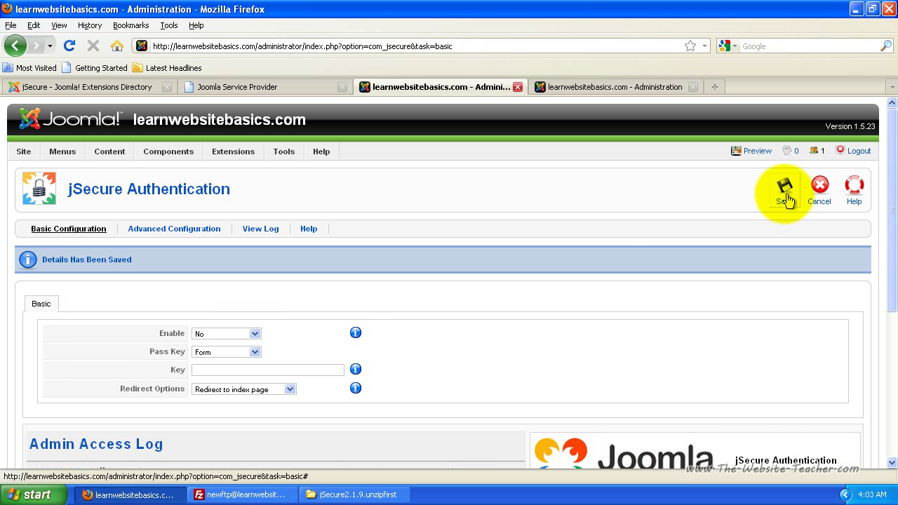
{"action": "left_click", "coordinate": [859, 152]}
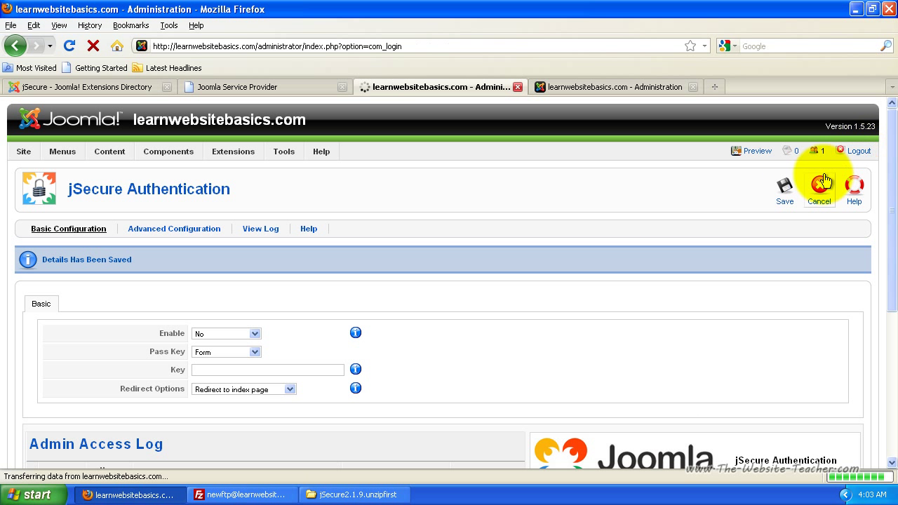
Remove index.php?option=com_login from the address and load plain /administrator/ to reach the normal login page
{"action": "left_click", "coordinate": [317, 47]}
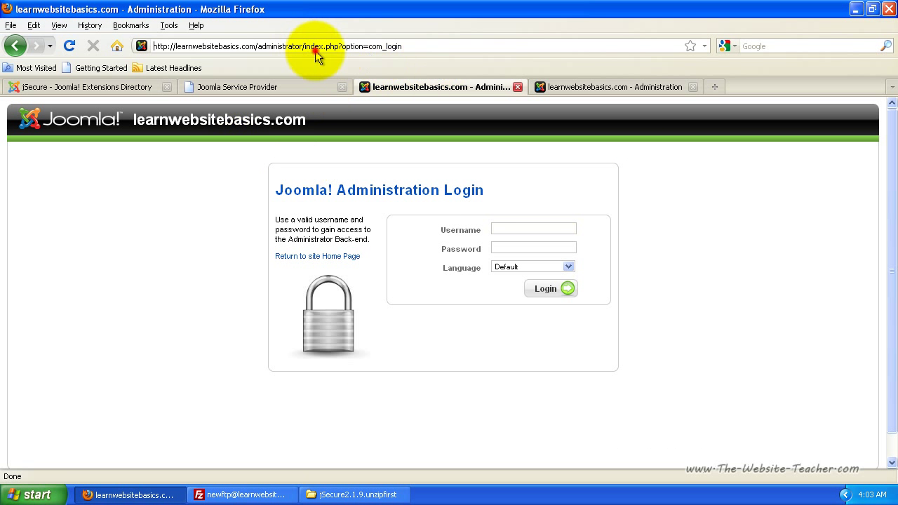
{"action": "left_click", "coordinate": [304, 45]}
{"action": "left_click_drag", "start_coordinate": [304, 44], "coordinate": [491, 44]}
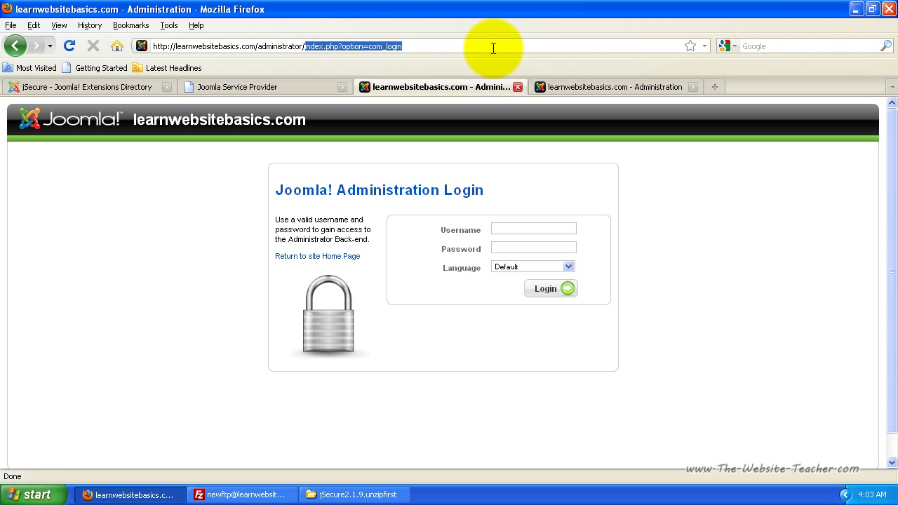
{"action": "key", "text": "BackSpace"}
{"action": "key", "text": "Return"}
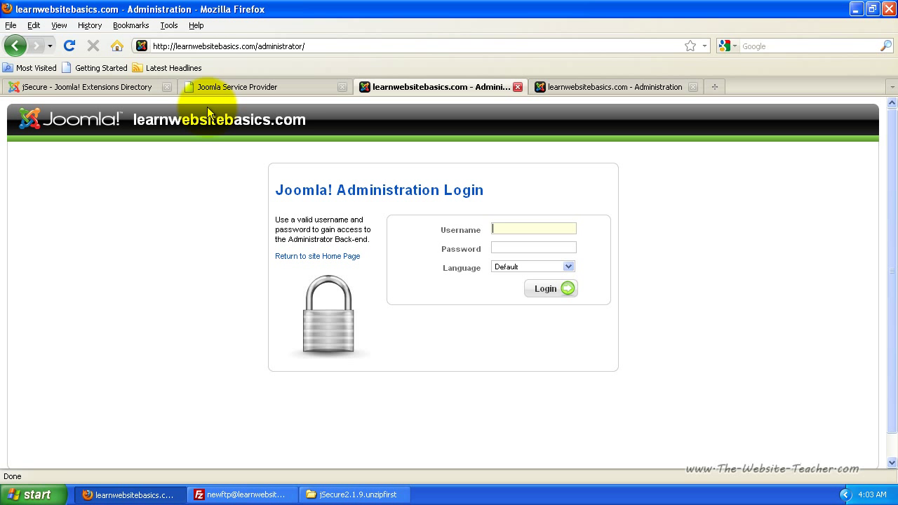
Switch back to the 'Setting Up Joomla Security Plugin "JSecure"' tutorial in the first tab
{"action": "left_click", "coordinate": [144, 90]}
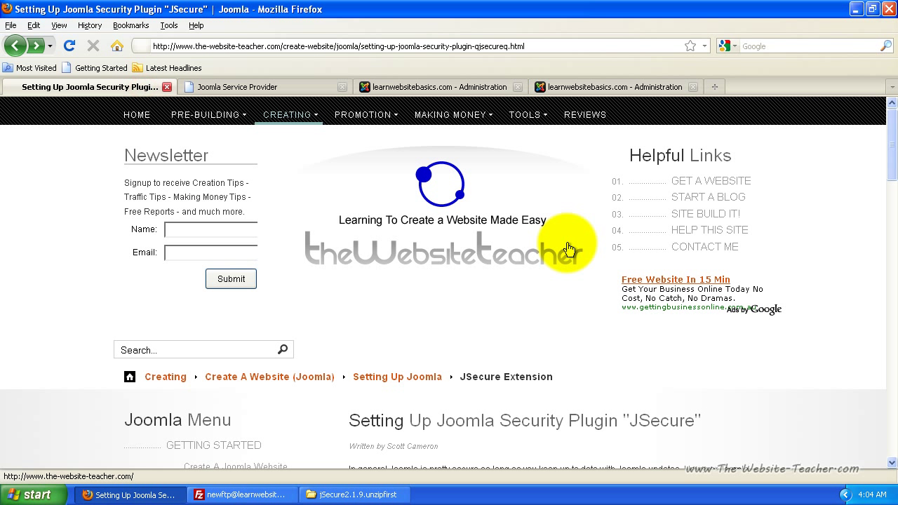